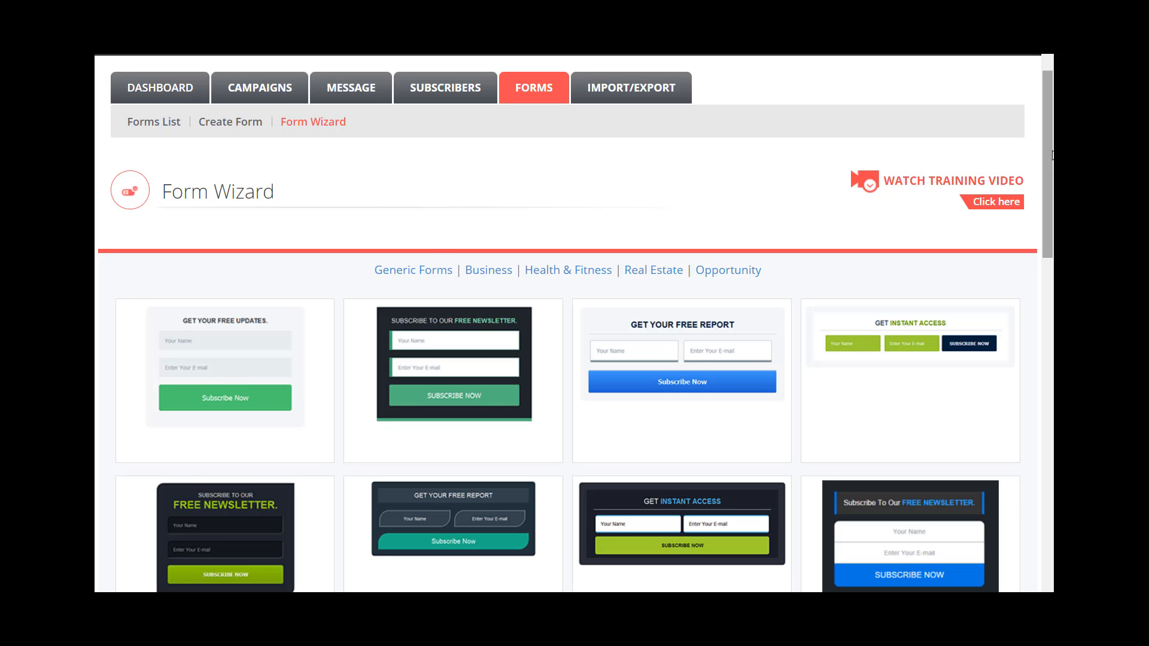
# - Browse the form templates in the generic, Business, Health & Fitness, Real Estate and Opportunity categories
pyautogui.moveTo(1052, 158); pyautogui.dragTo(1053, 210)
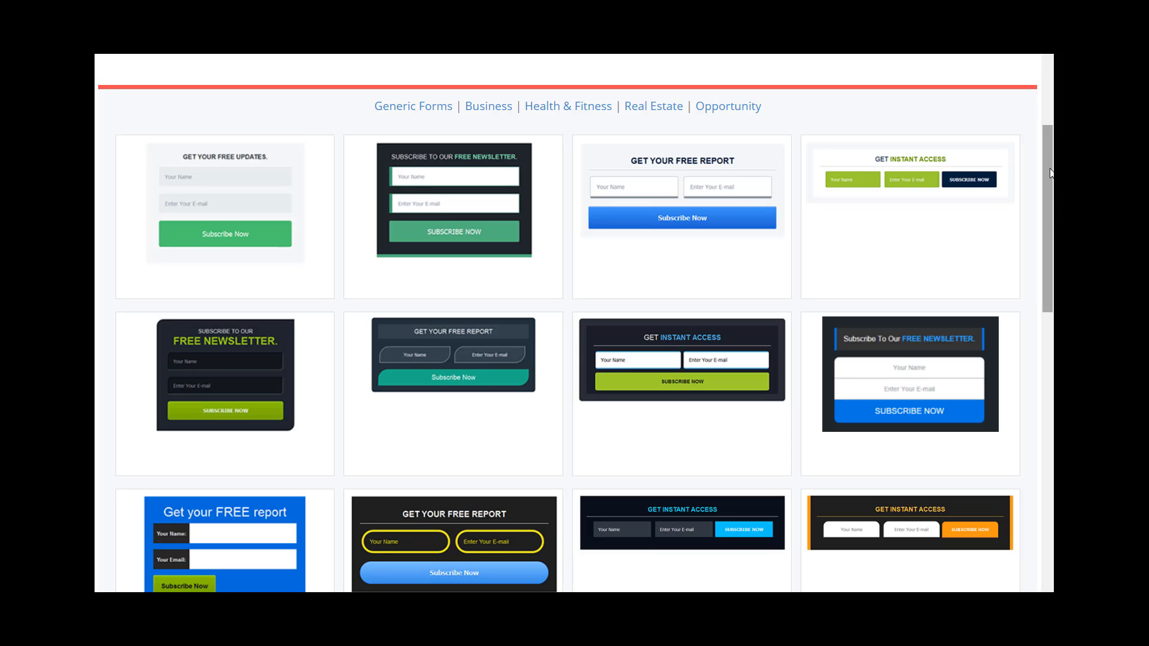
pyautogui.moveTo(1051, 174); pyautogui.dragTo(1052, 114)
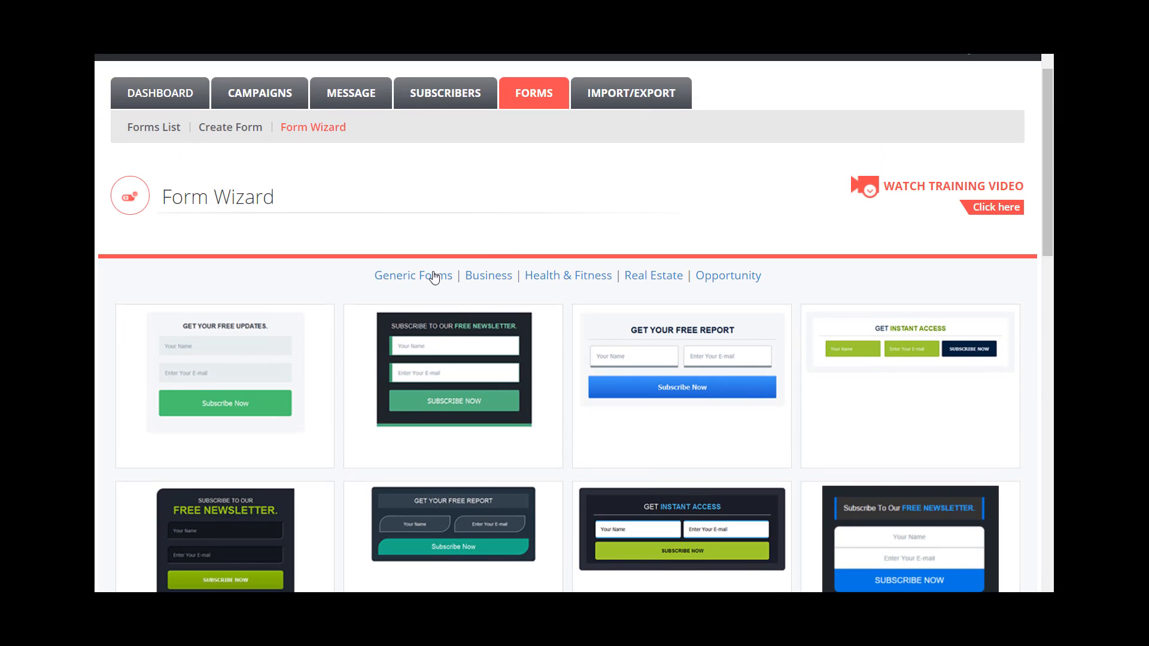
pyautogui.click(484, 281)
pyautogui.scroll(-4, 526, 346)
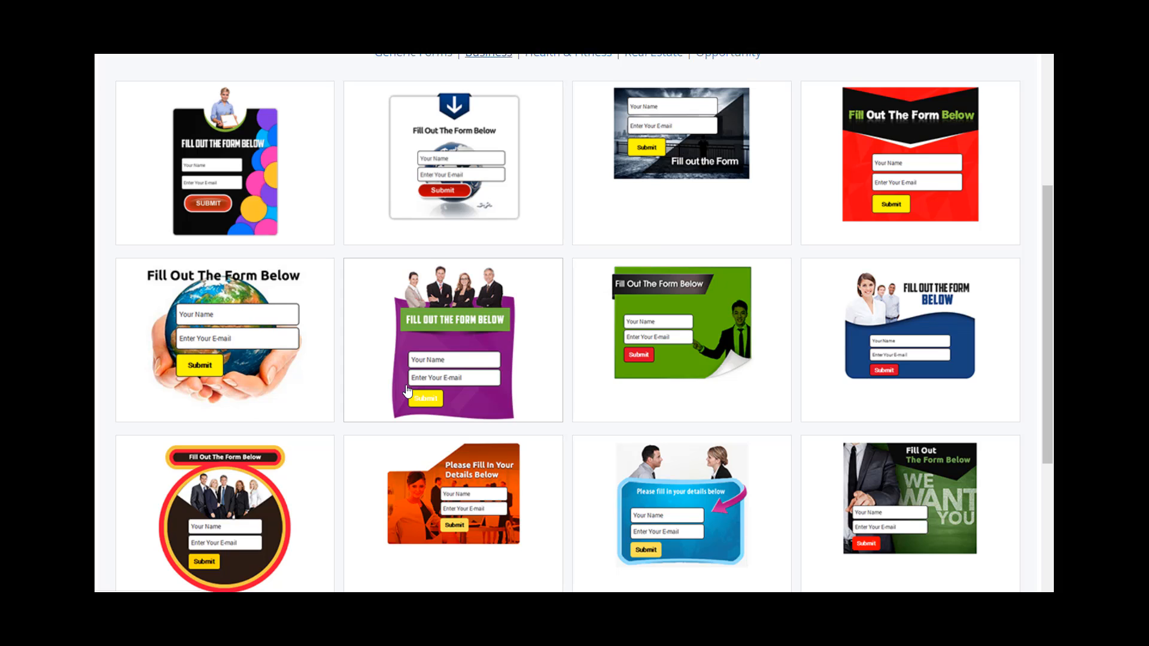
pyautogui.scroll(1, 544, 139)
pyautogui.click(546, 126)
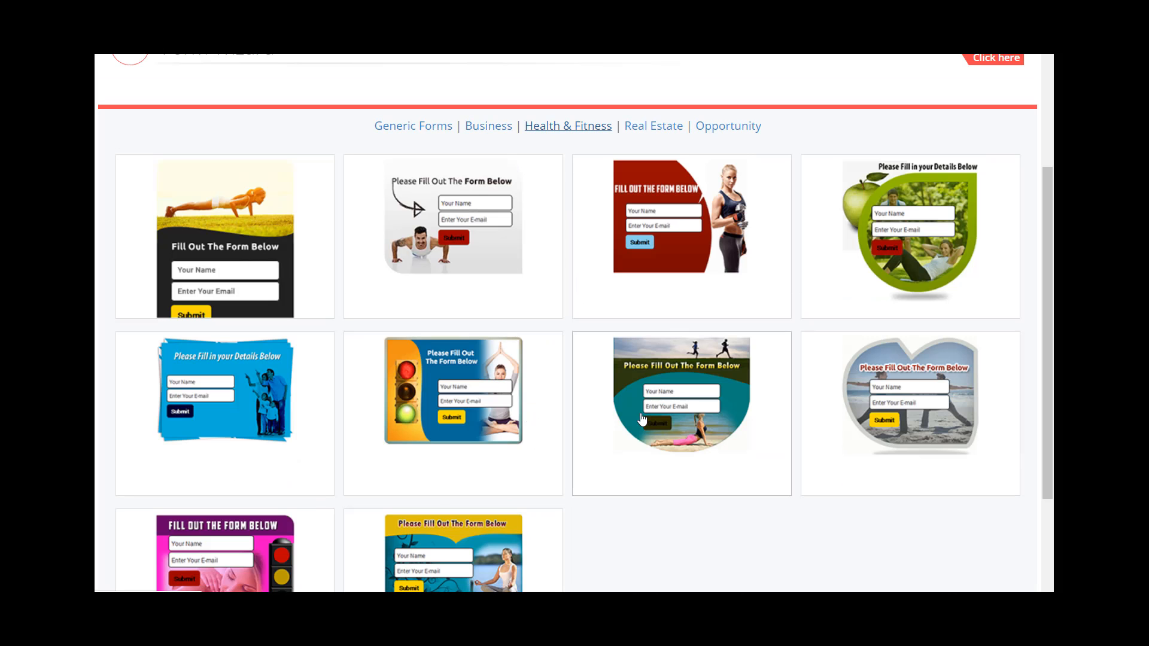
pyautogui.click(639, 127)
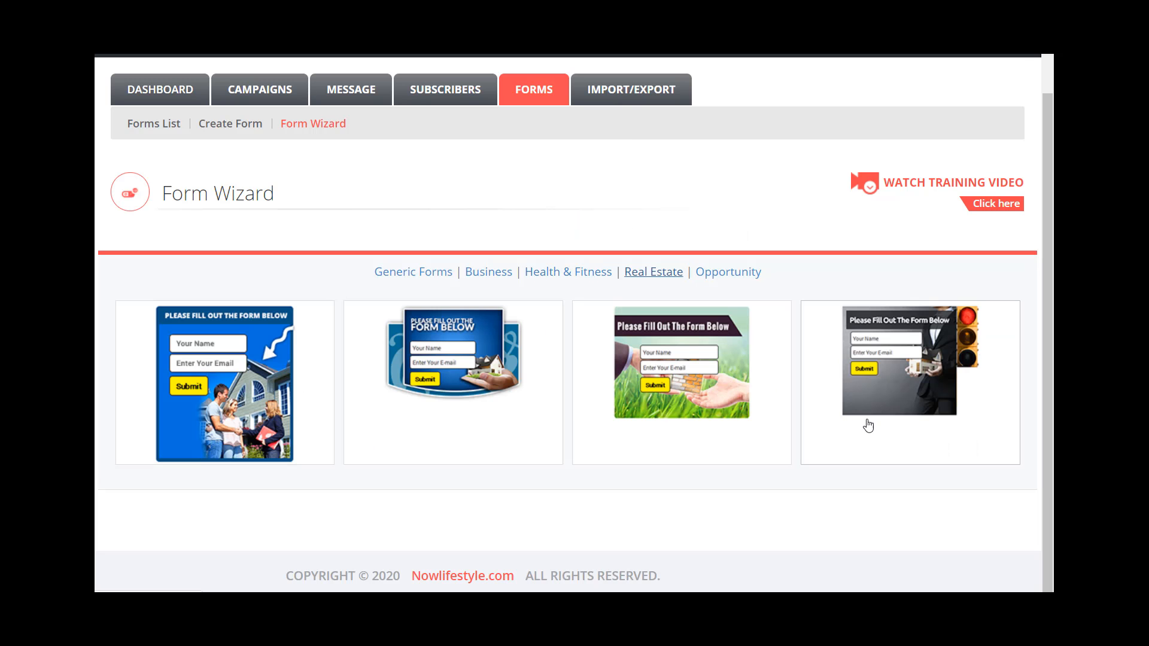
pyautogui.click(706, 273)
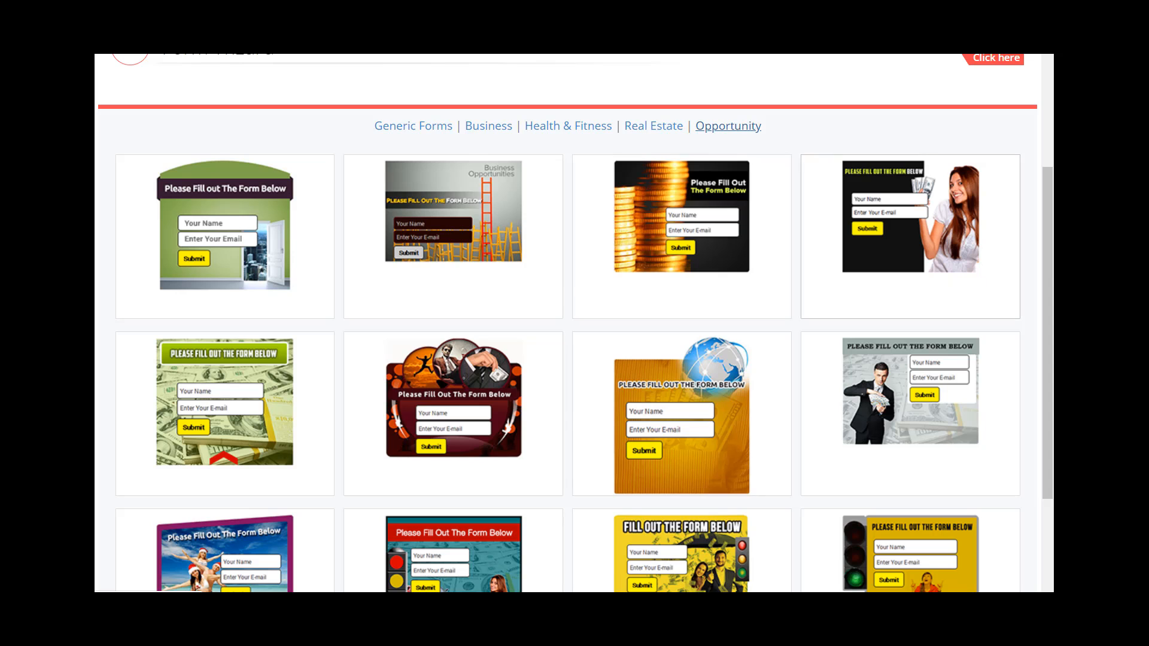
pyautogui.moveTo(1050, 235); pyautogui.dragTo(1050, 280)
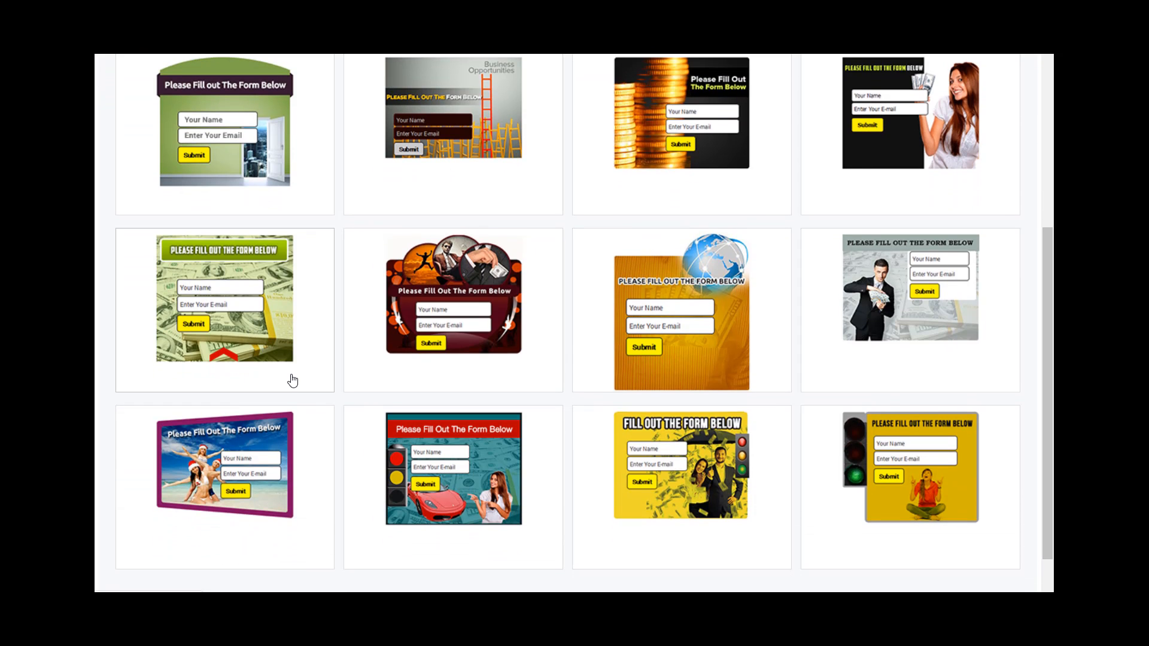
pyautogui.scroll(1, 293, 381)
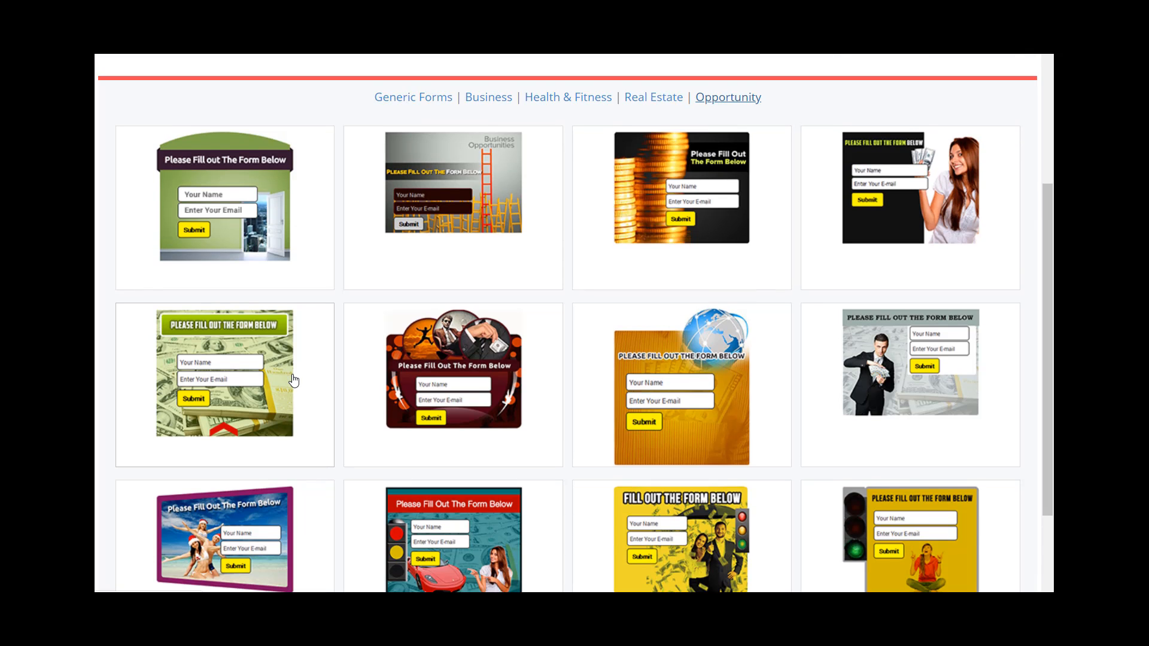
pyautogui.scroll(1, 292, 381)
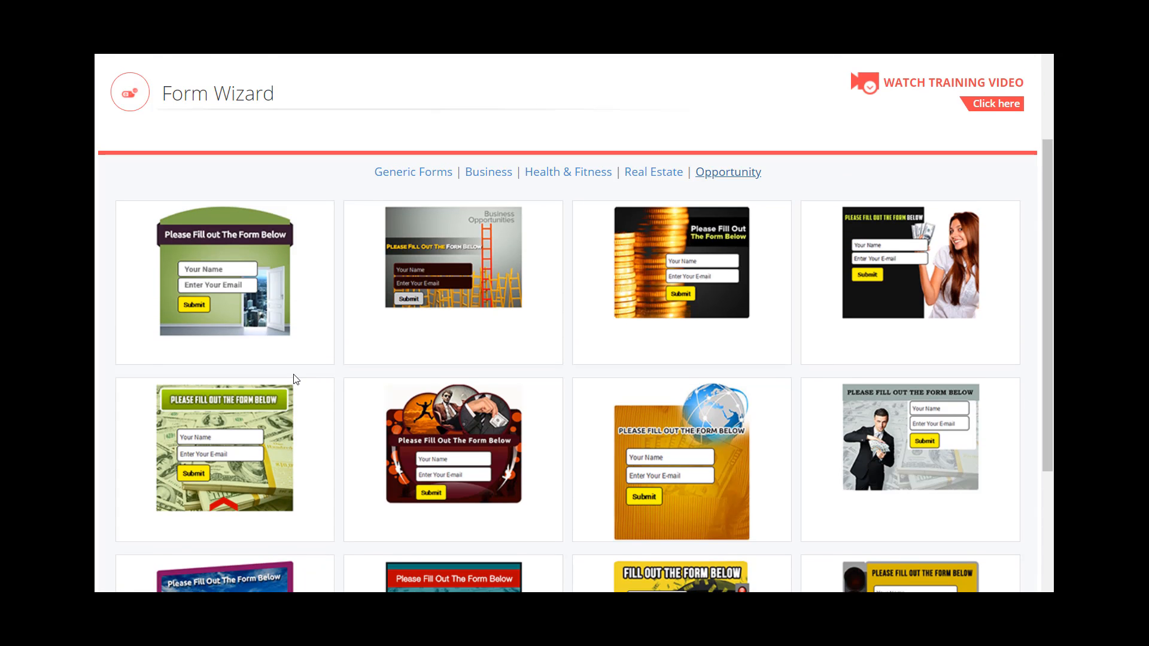
# - Choose the green Business form template with the traffic light and the "Please fill in your details below" heading
pyautogui.click(484, 178)
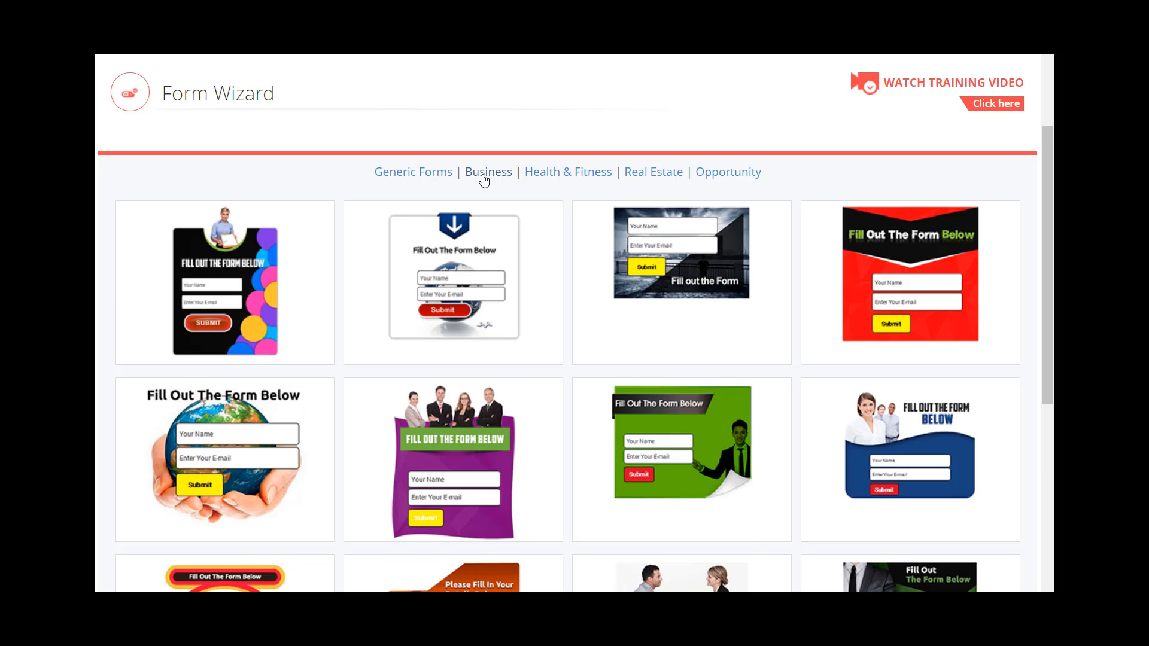
pyautogui.scroll(-1, 557, 454)
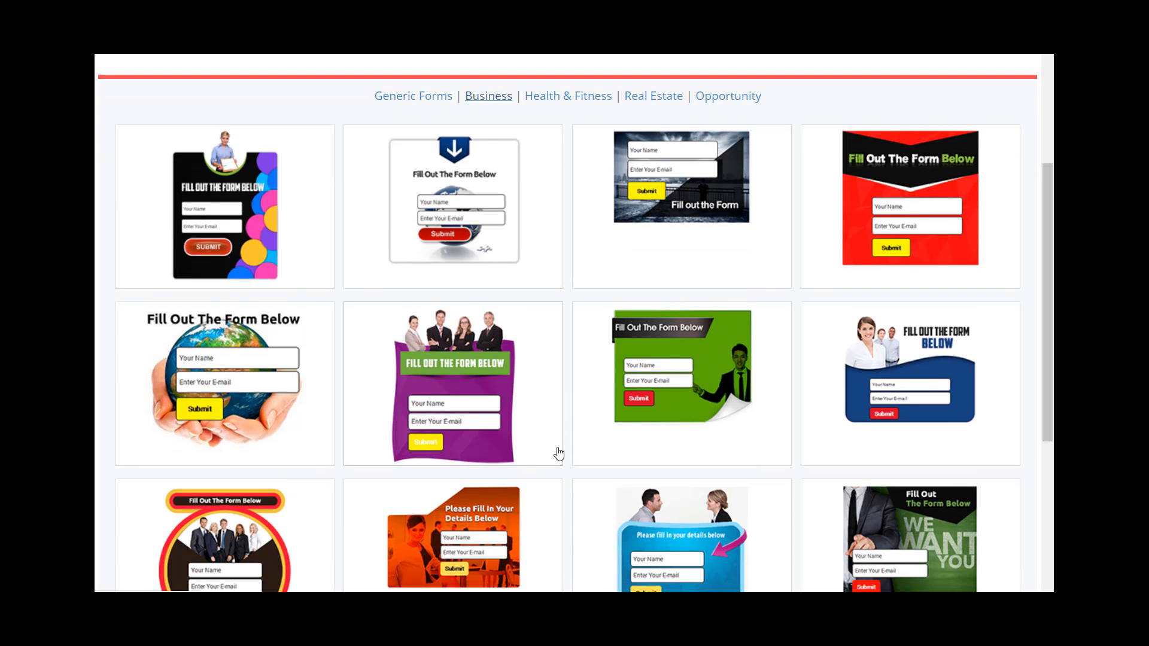
pyautogui.scroll(-1, 558, 453)
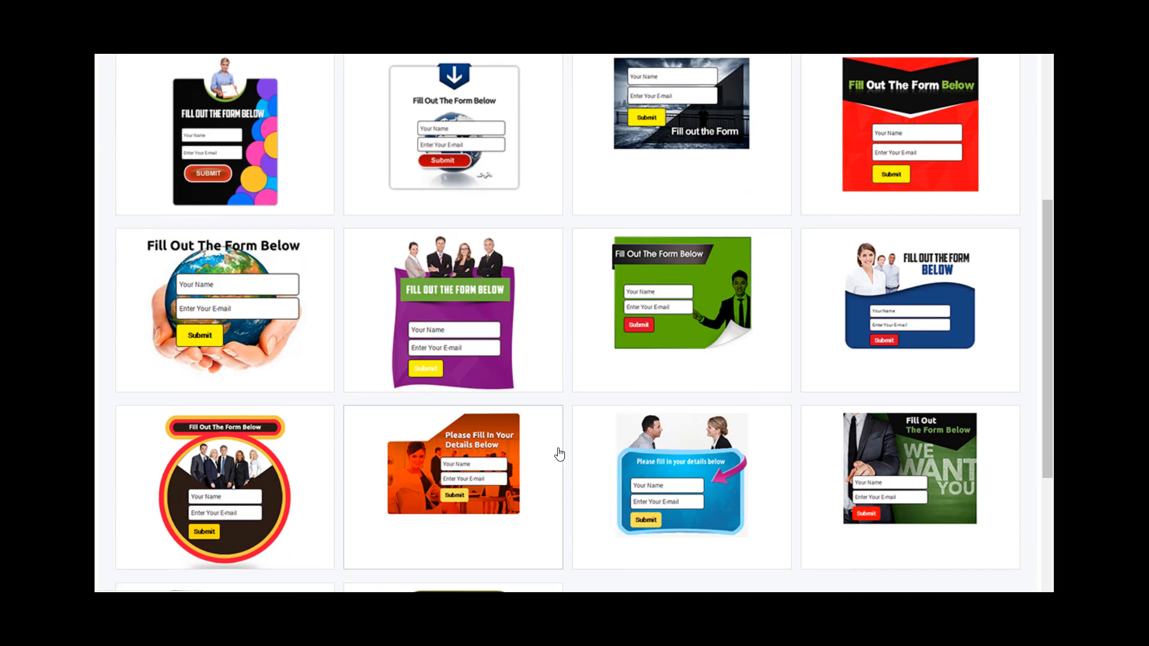
pyautogui.scroll(-1, 574, 454)
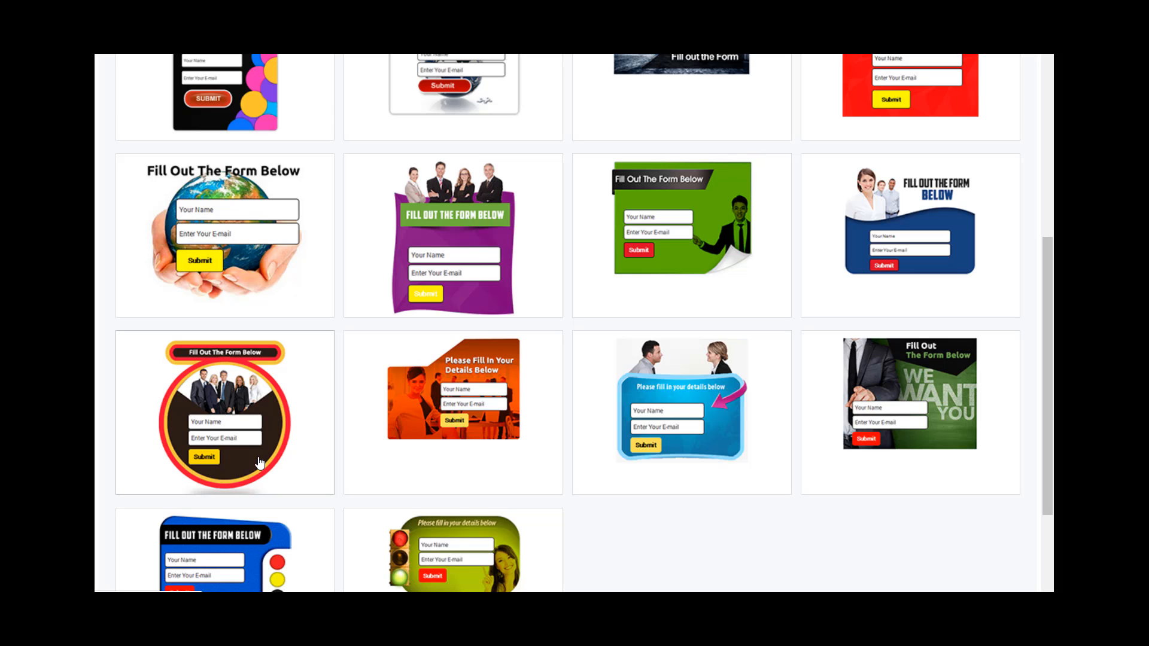
pyautogui.scroll(-2, 259, 463)
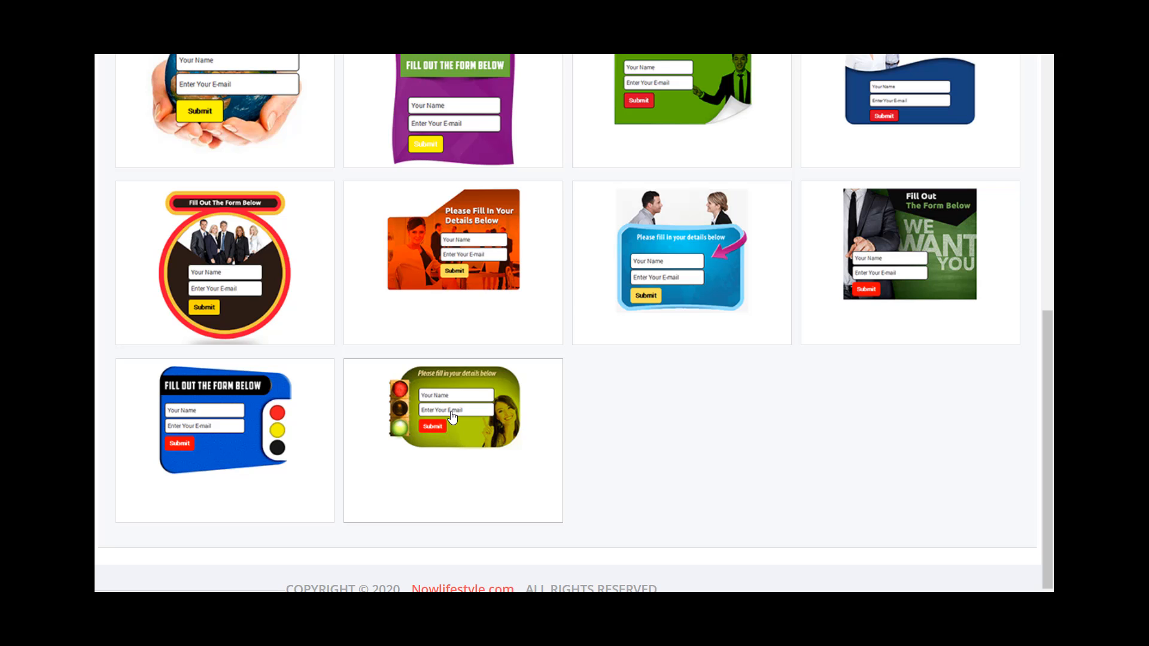
pyautogui.click(474, 457)
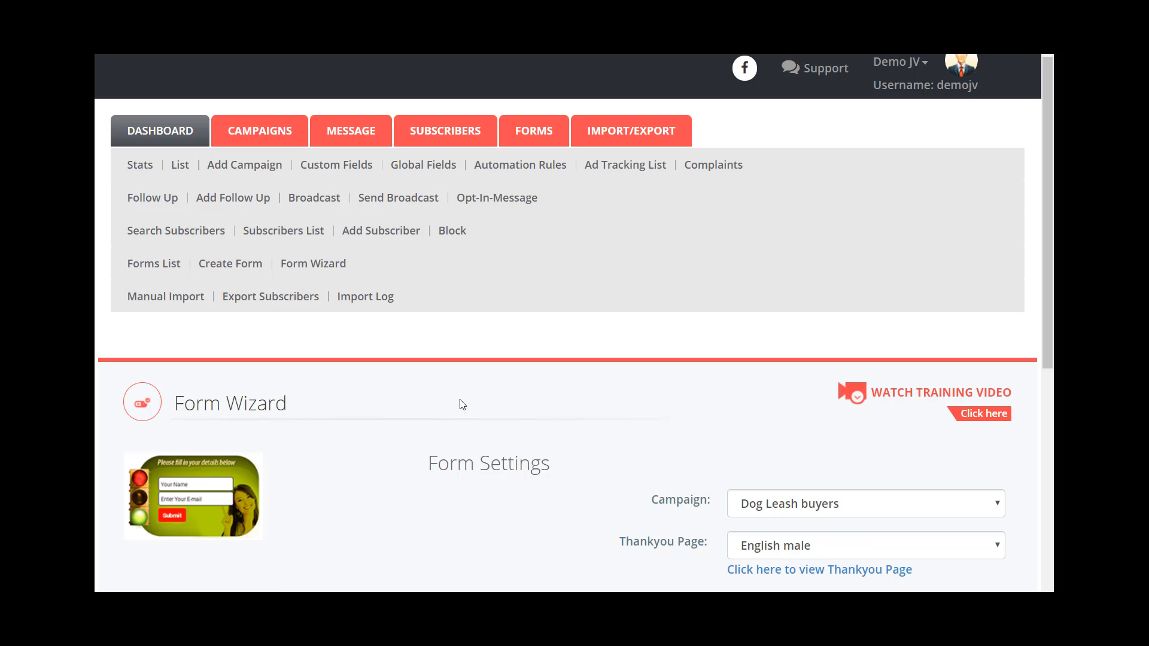
# - Review the campaigns available for the form in the form settings
pyautogui.scroll(-5, 462, 404)
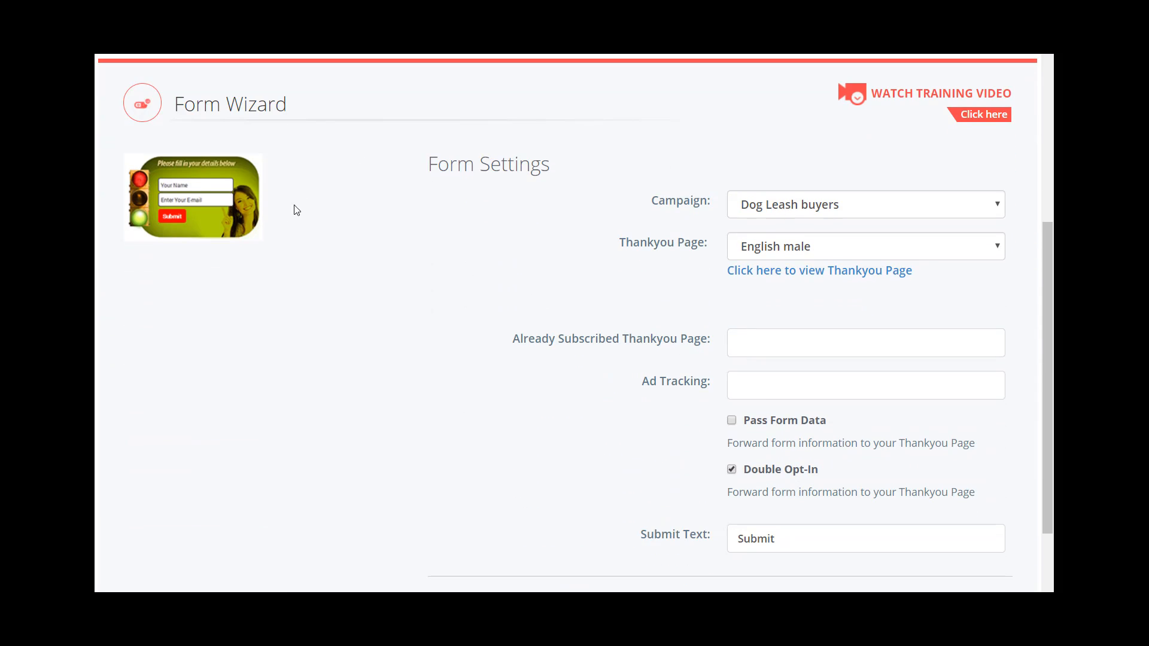
pyautogui.click(777, 207)
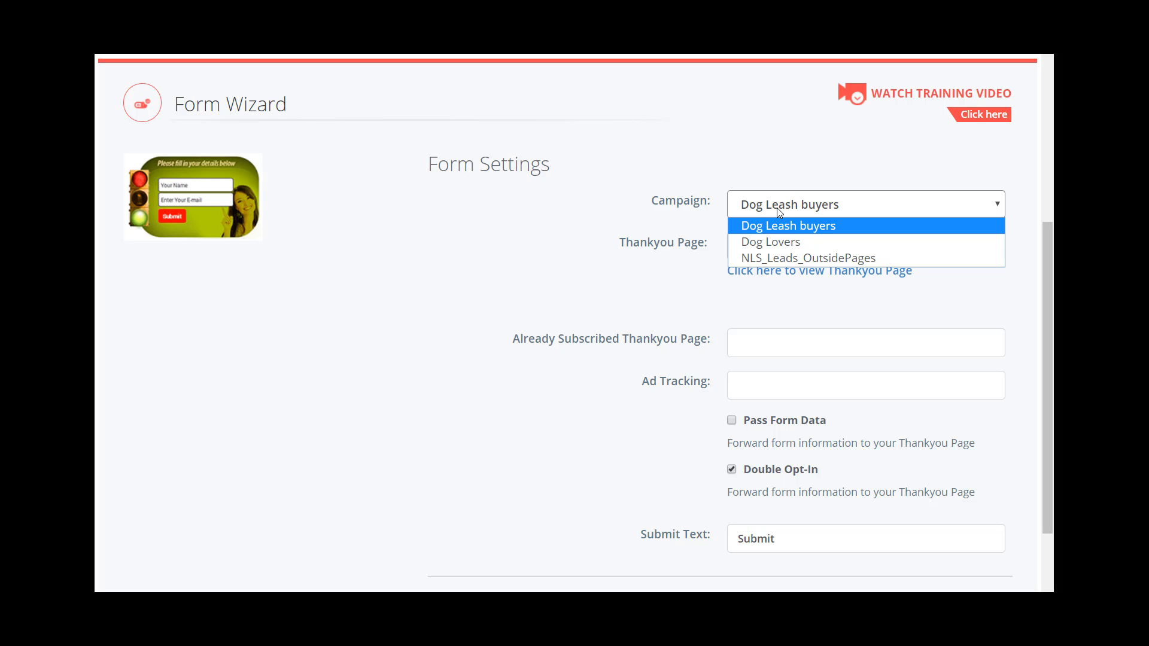
pyautogui.scroll(5, 588, 331)
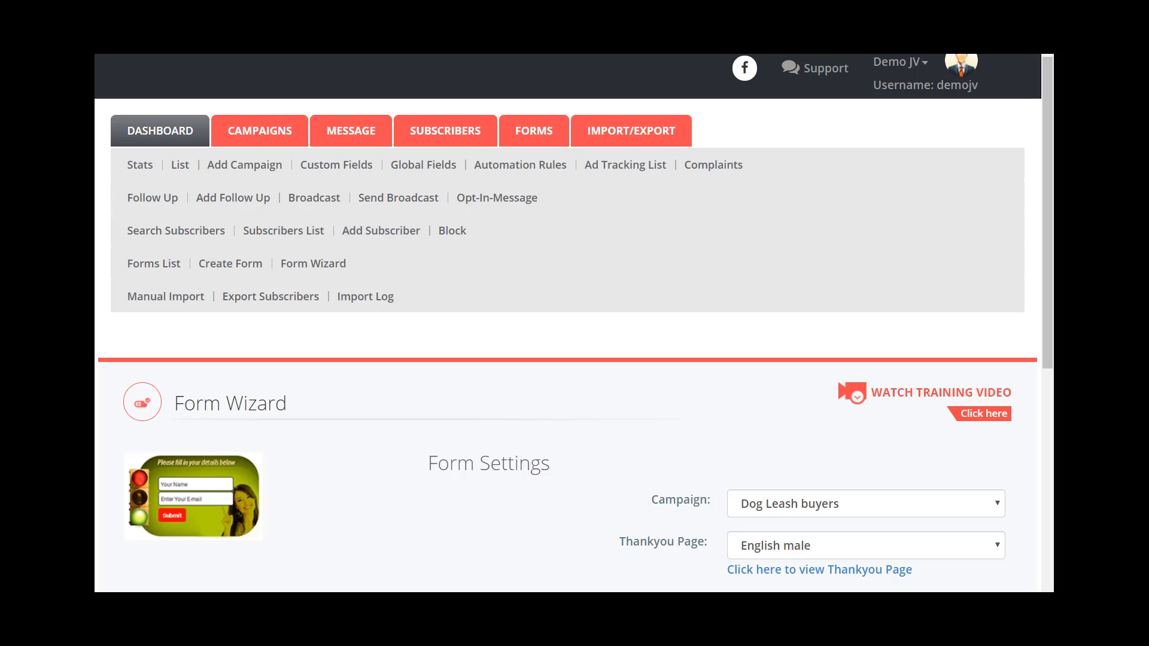
pyautogui.scroll(-5, 618, 323)
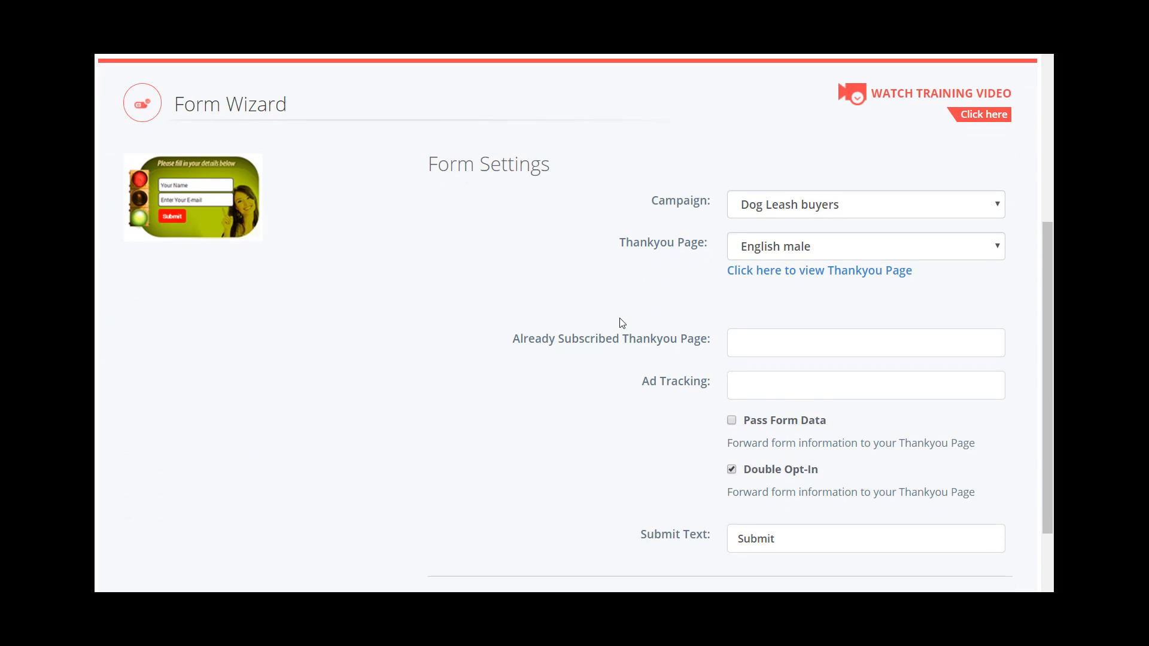
# - Review the thank-you page options and set the form's Thankyou Page to Custom URL
pyautogui.click(765, 252)
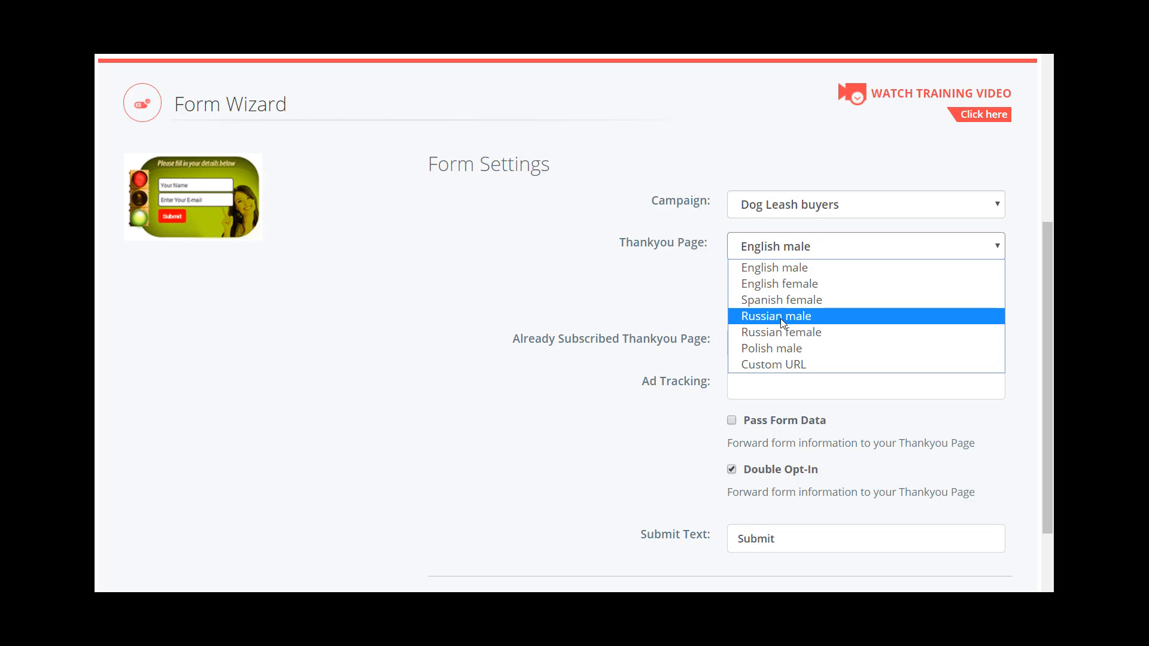
pyautogui.click(673, 306)
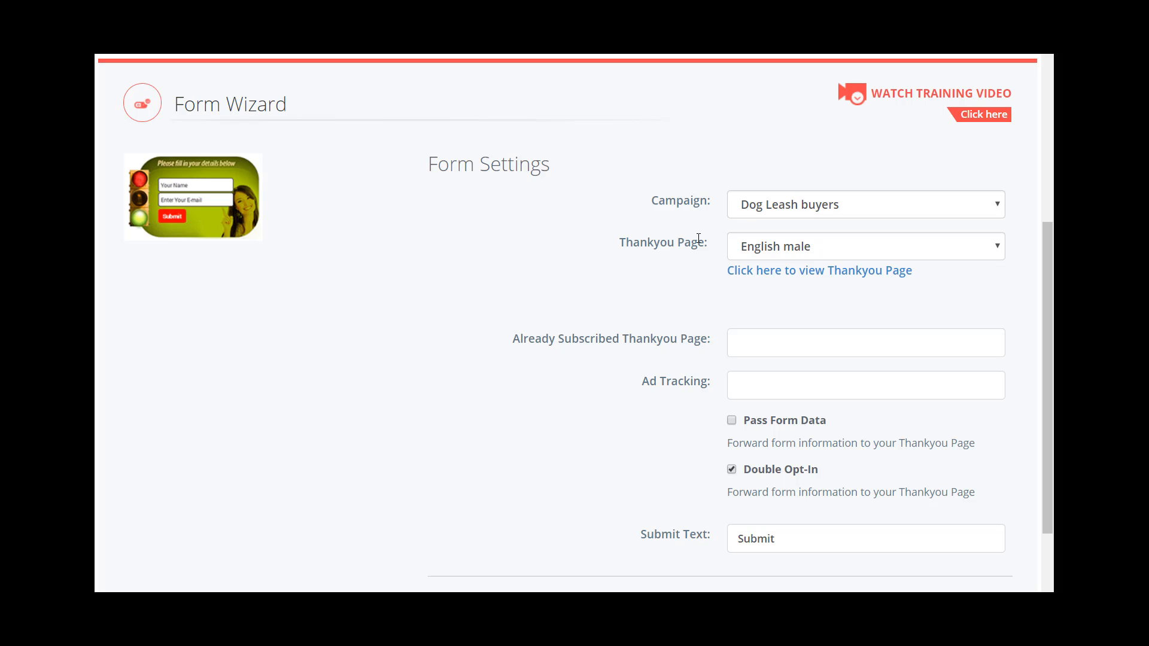
pyautogui.click(772, 247)
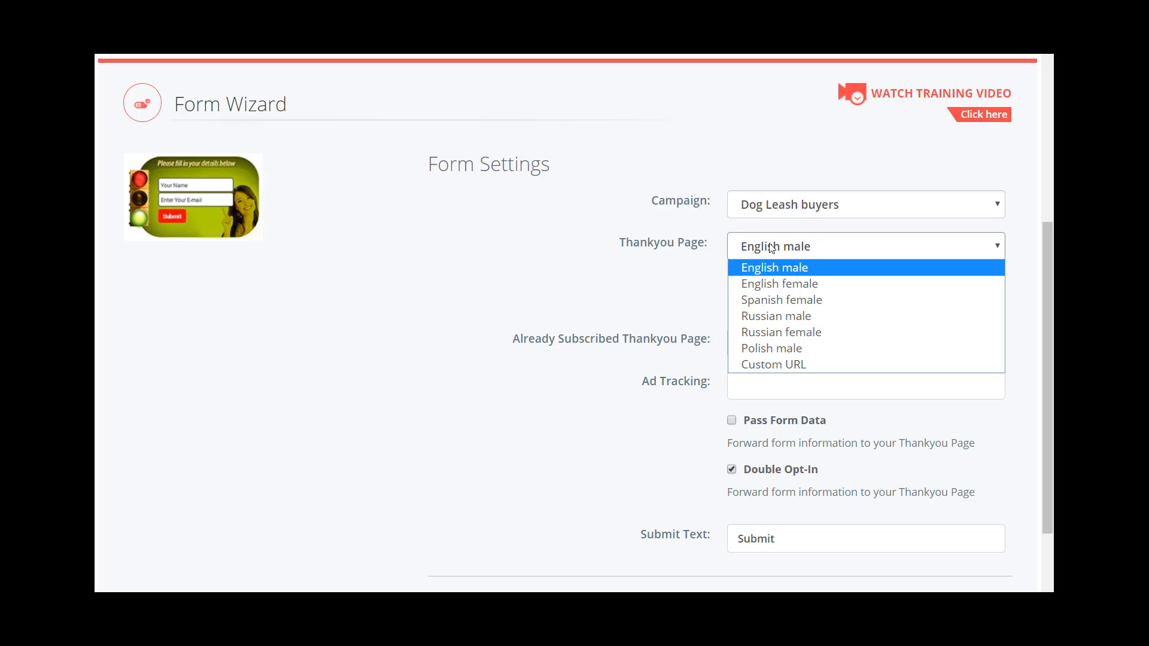
pyautogui.click(792, 361)
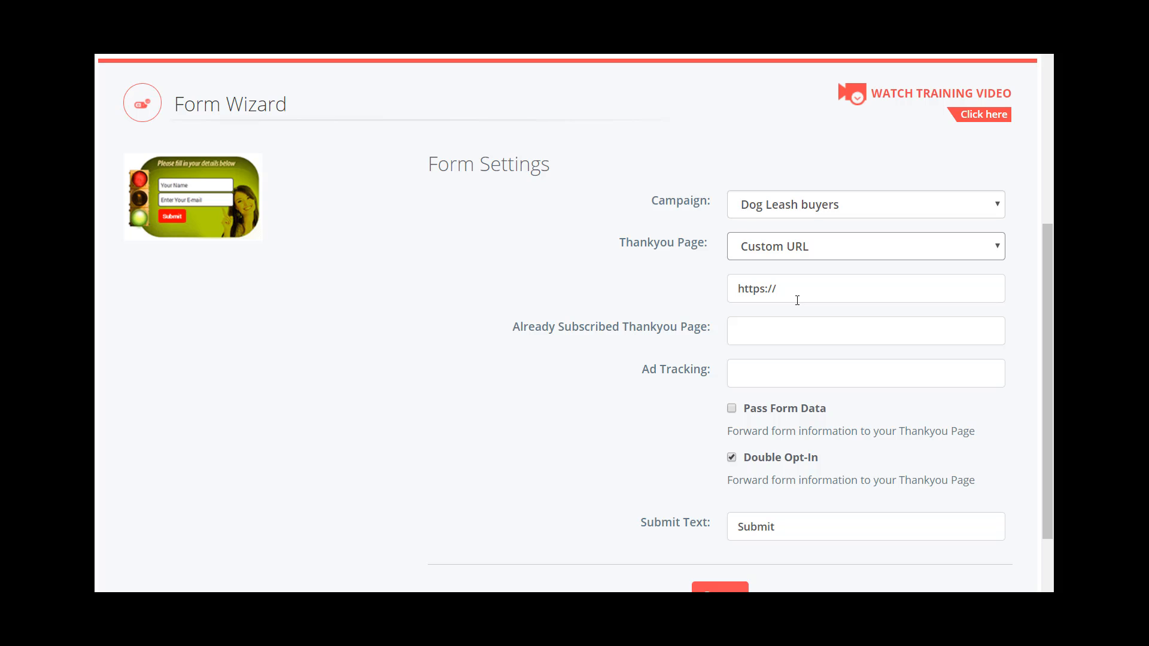
pyautogui.click(741, 331)
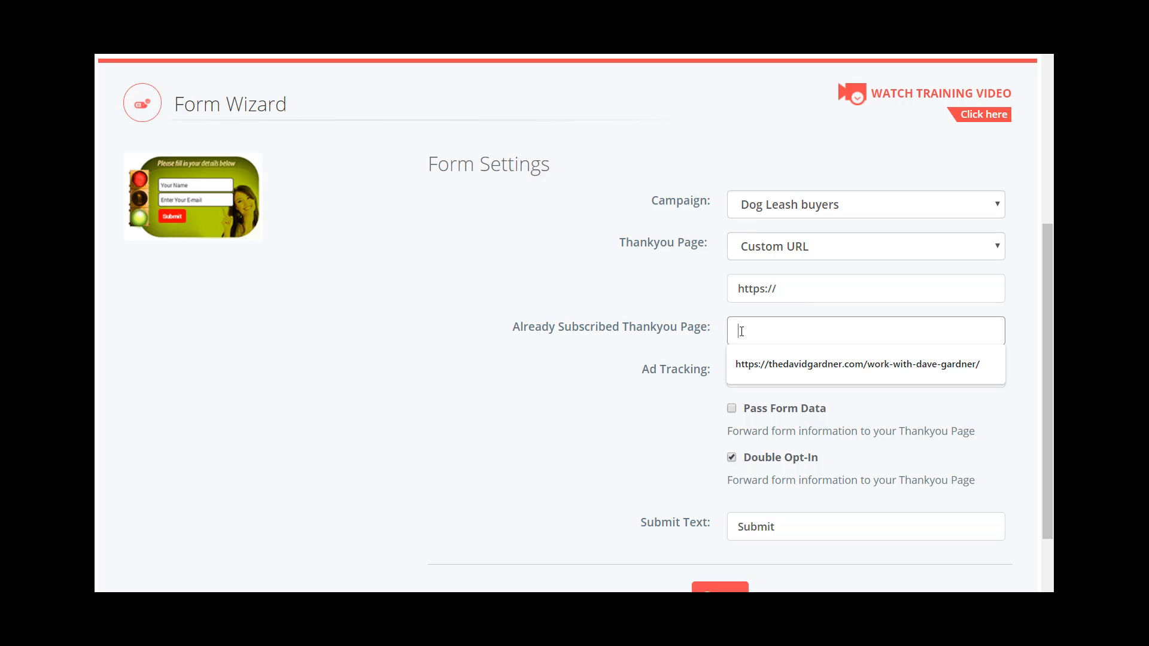
pyautogui.write('http://TheDo')
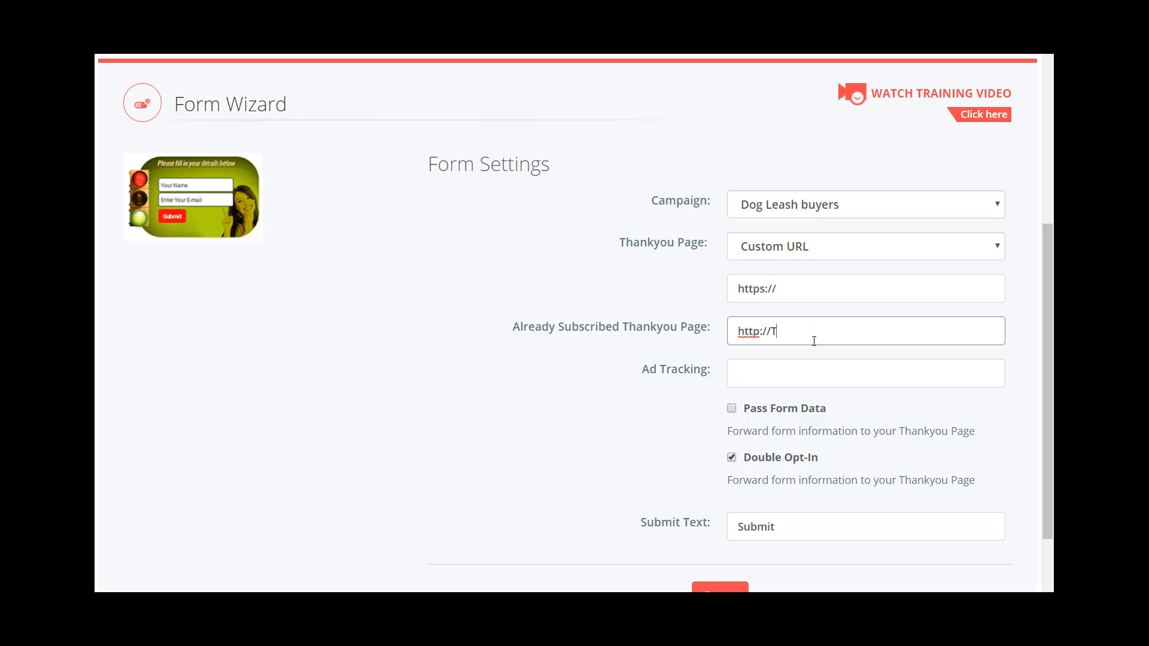
pyautogui.press('BackSpace')
pyautogui.press('BackSpace')
pyautogui.press('BackSpace')
pyautogui.press('BackSpace')
pyautogui.press('BackSpace')
pyautogui.write('DogLovers/ThankYouReport')
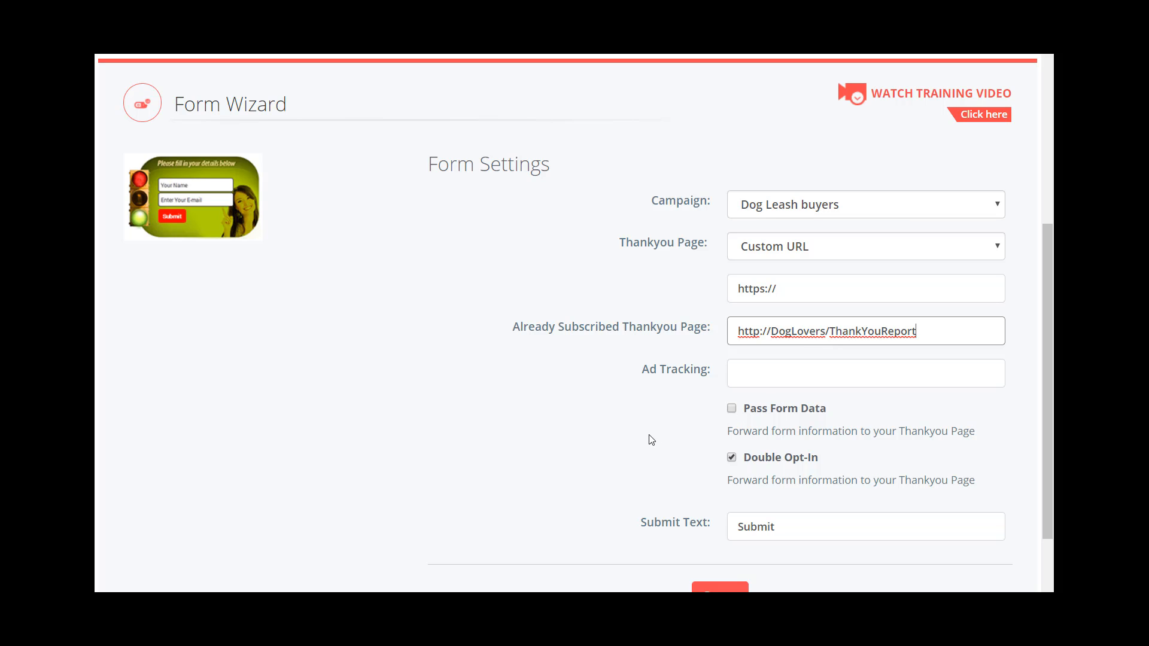
pyautogui.click(731, 457)
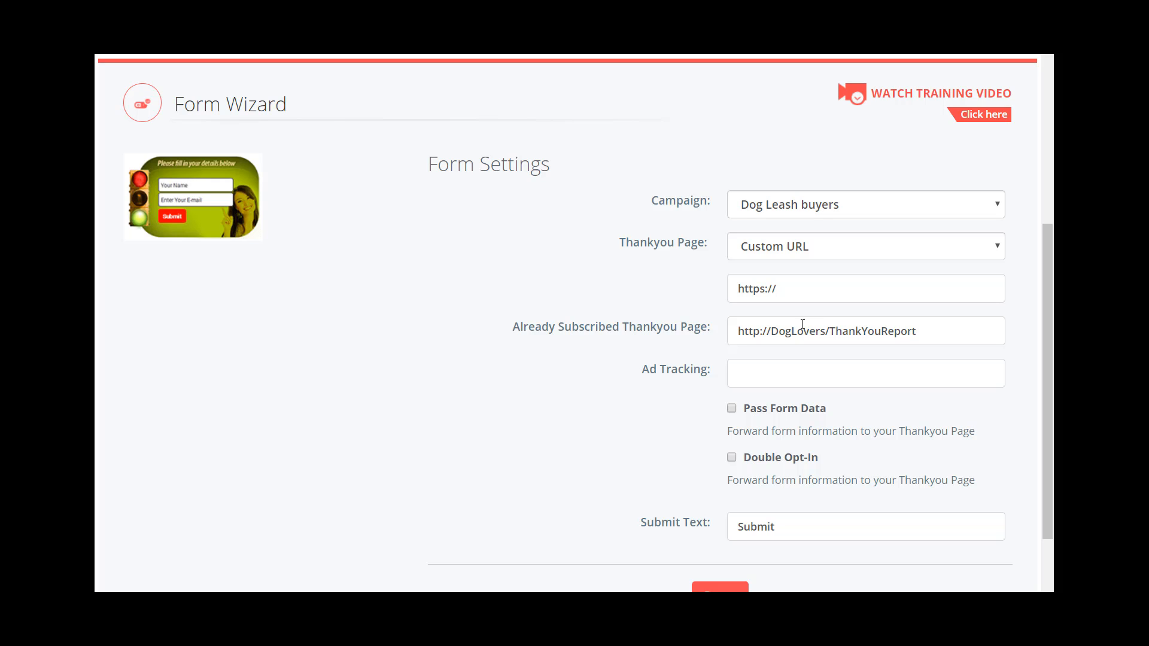
pyautogui.click(826, 331)
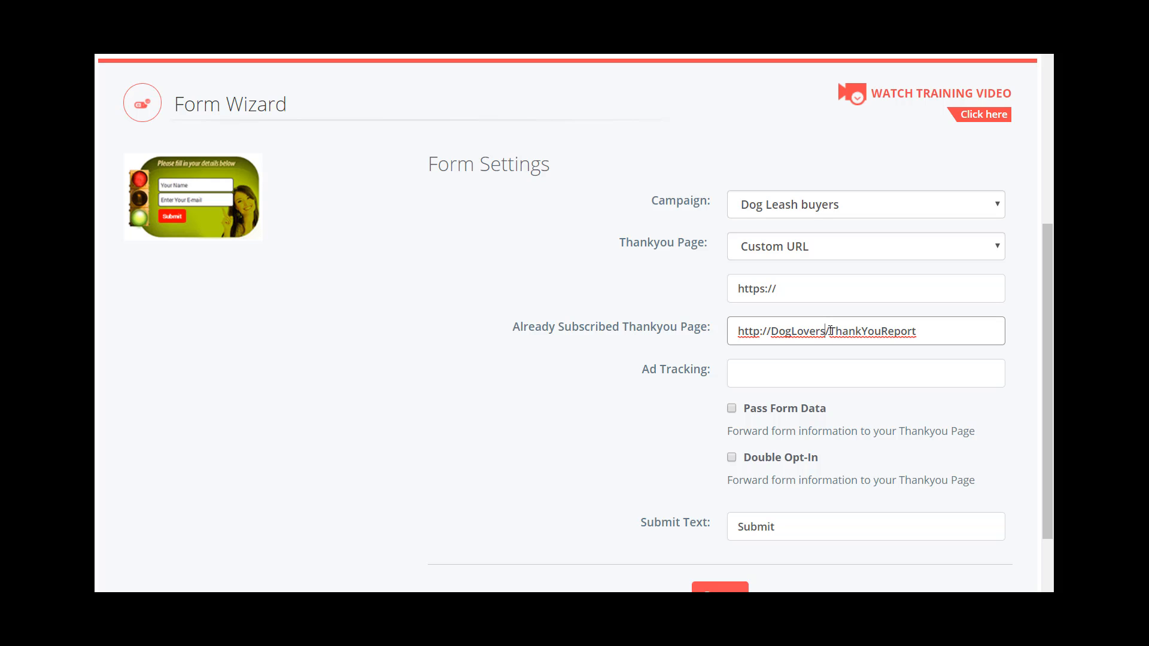
pyautogui.write('.com/')
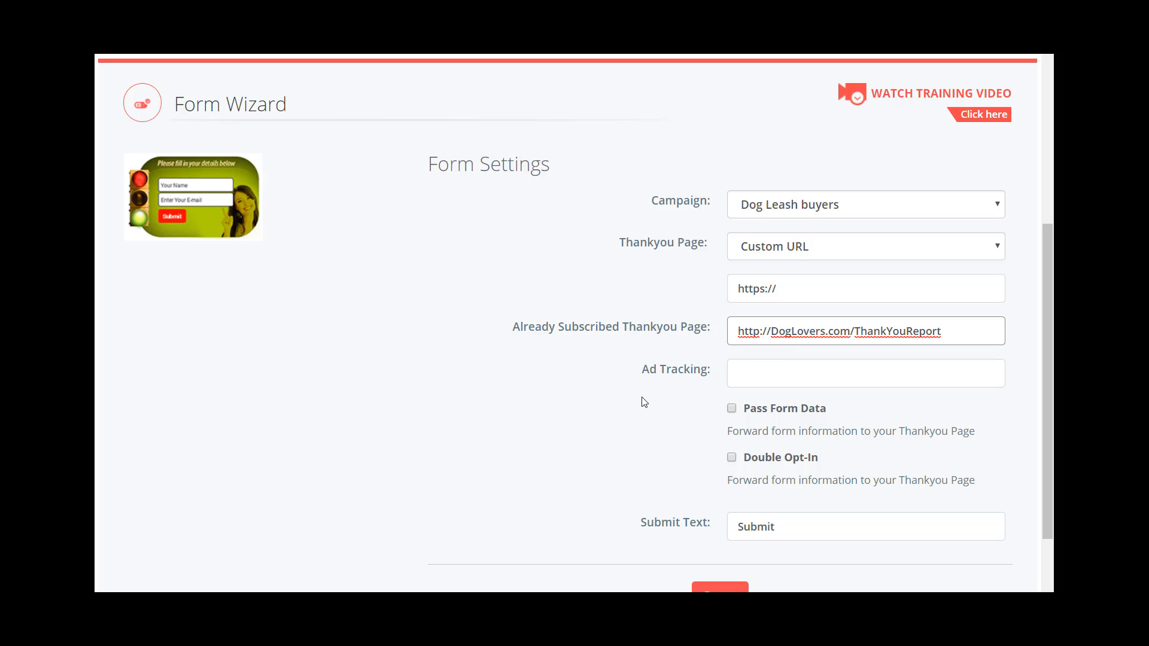
# - Replace the form's submit text with "Yes I want the Dog Goodies"
pyautogui.scroll(-2, 647, 407)
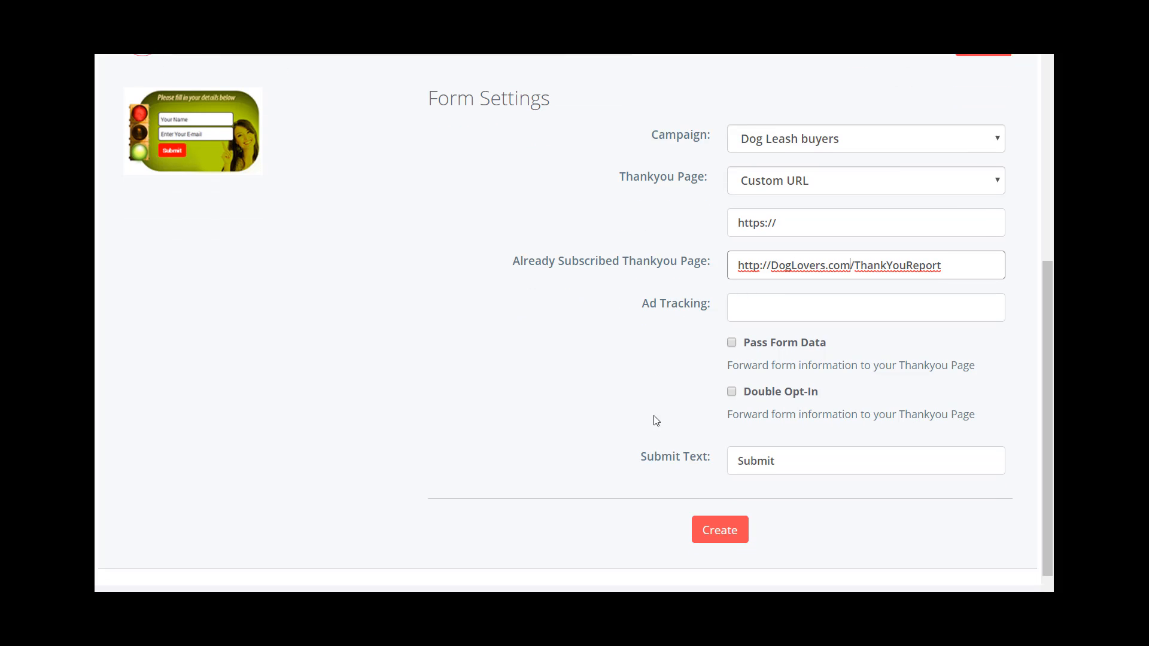
pyautogui.doubleClick(823, 458)
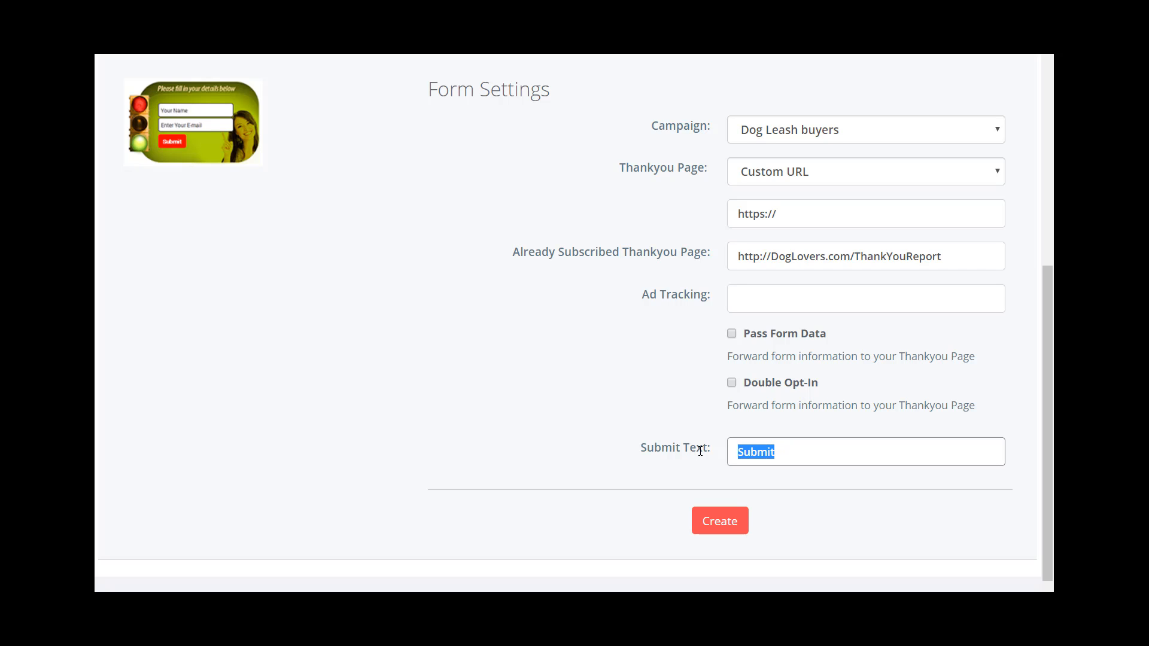
pyautogui.scroll(2, 638, 454)
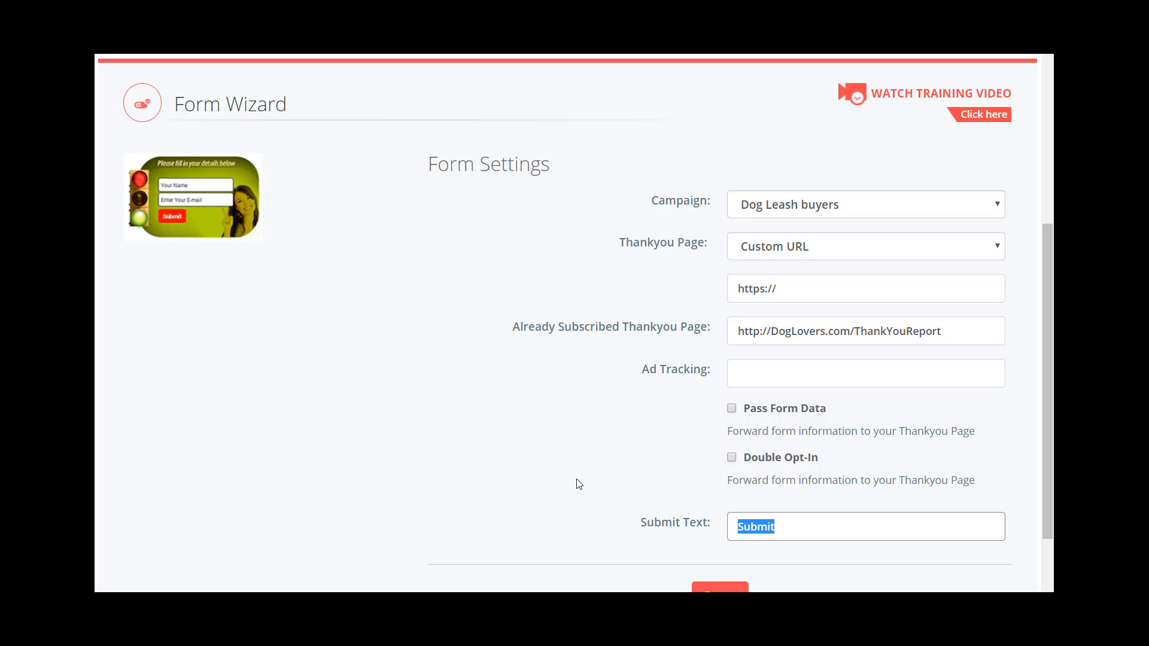
pyautogui.write('Yes ')
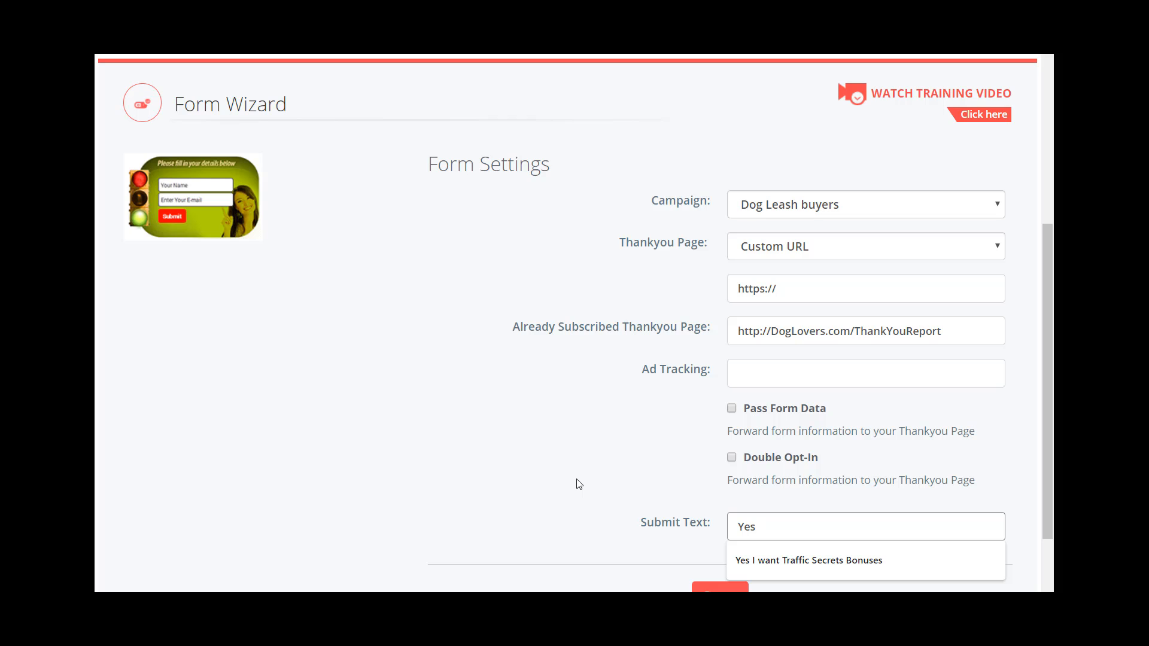
pyautogui.write('I want the ')
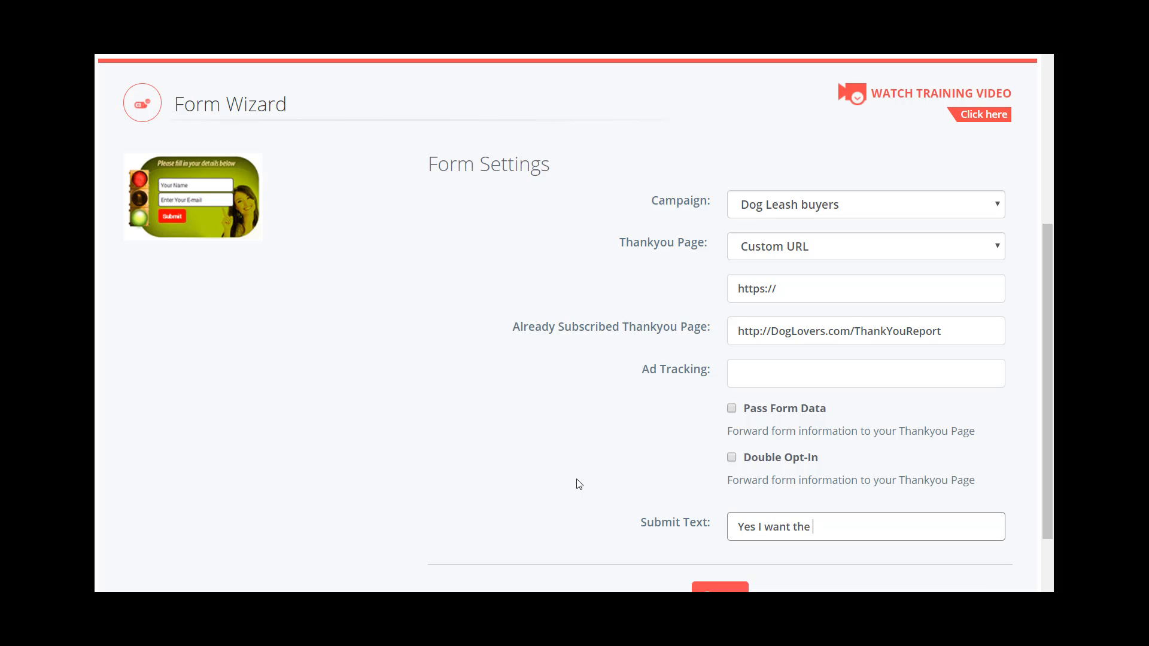
pyautogui.write('Dog Goodies')
pyautogui.scroll(-2, 580, 438)
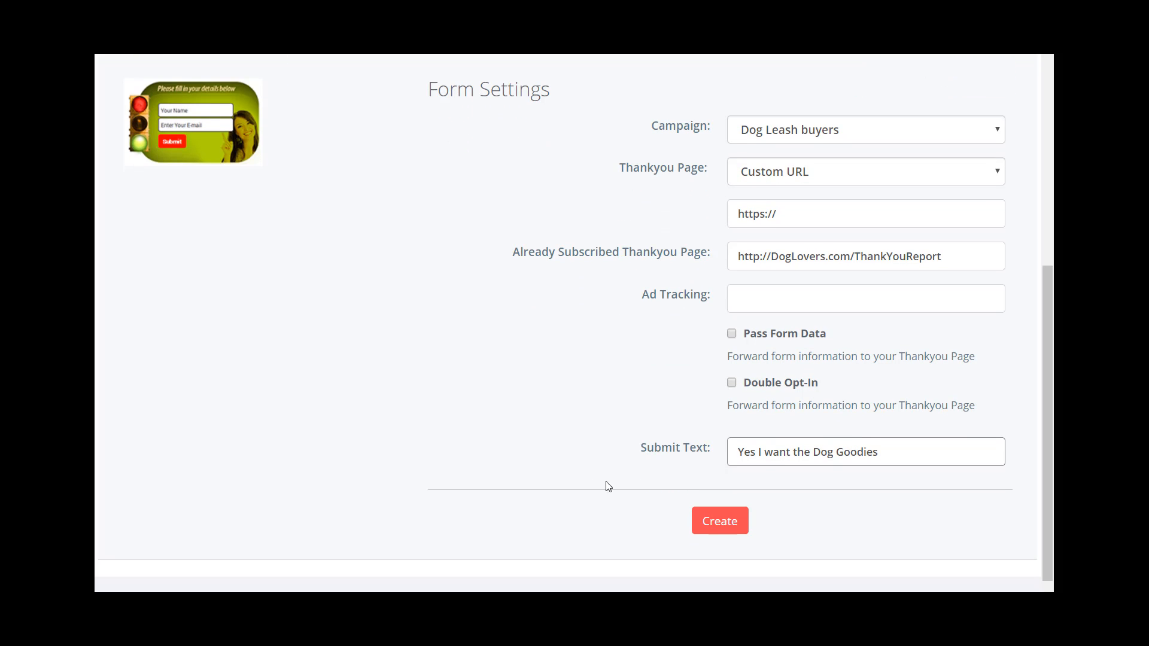
# - Create the opt-in form with the current settings and copy its generated HTML code to the clipboard
pyautogui.click(717, 522)
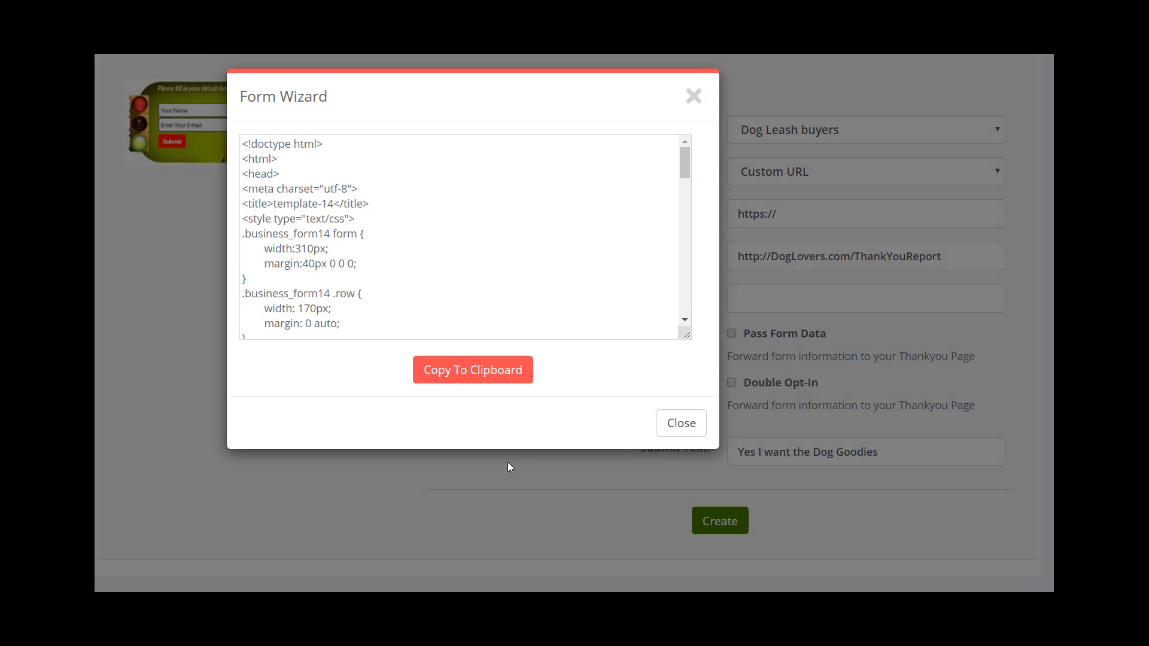
pyautogui.click(338, 233)
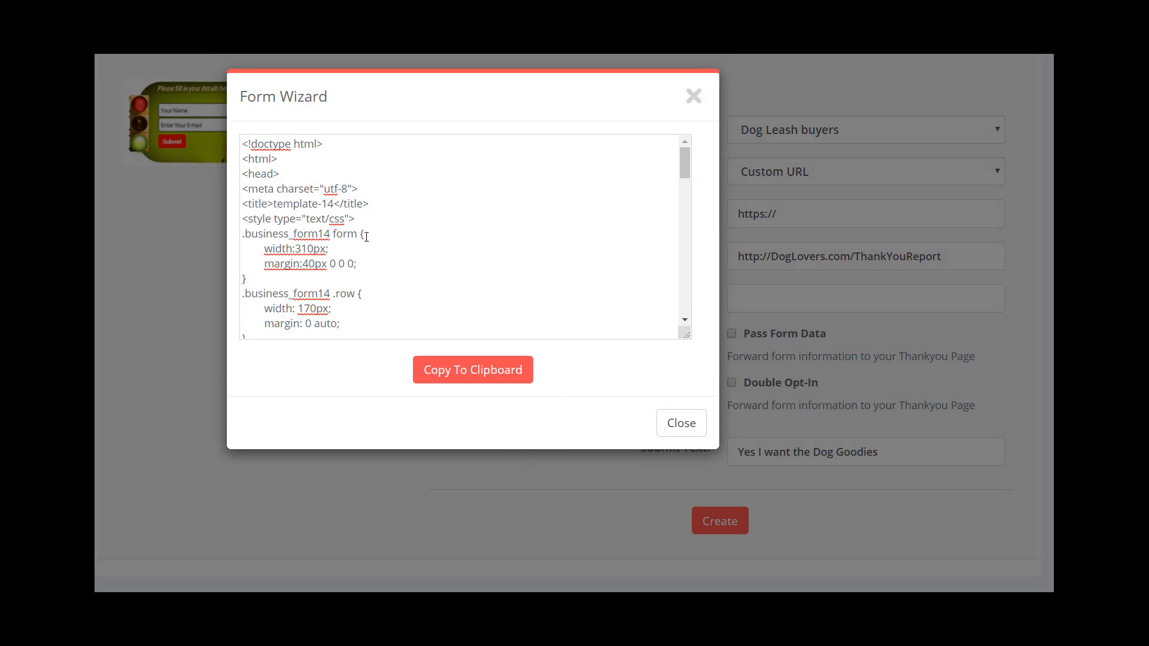
pyautogui.click(473, 374)
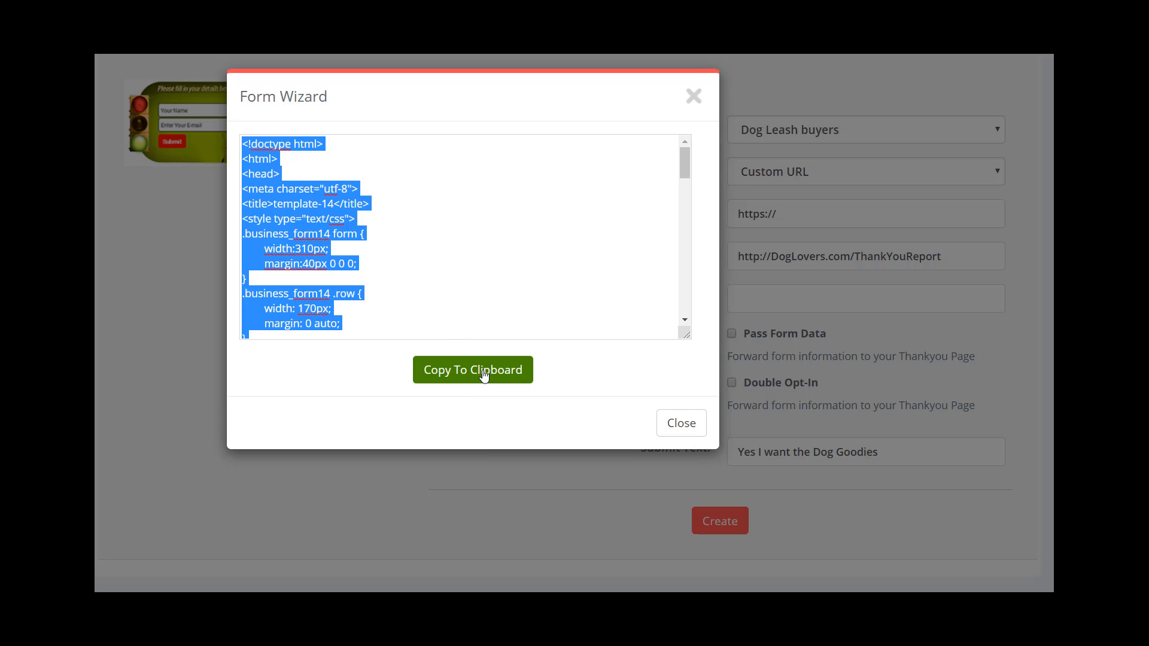
pyautogui.click(412, 275)
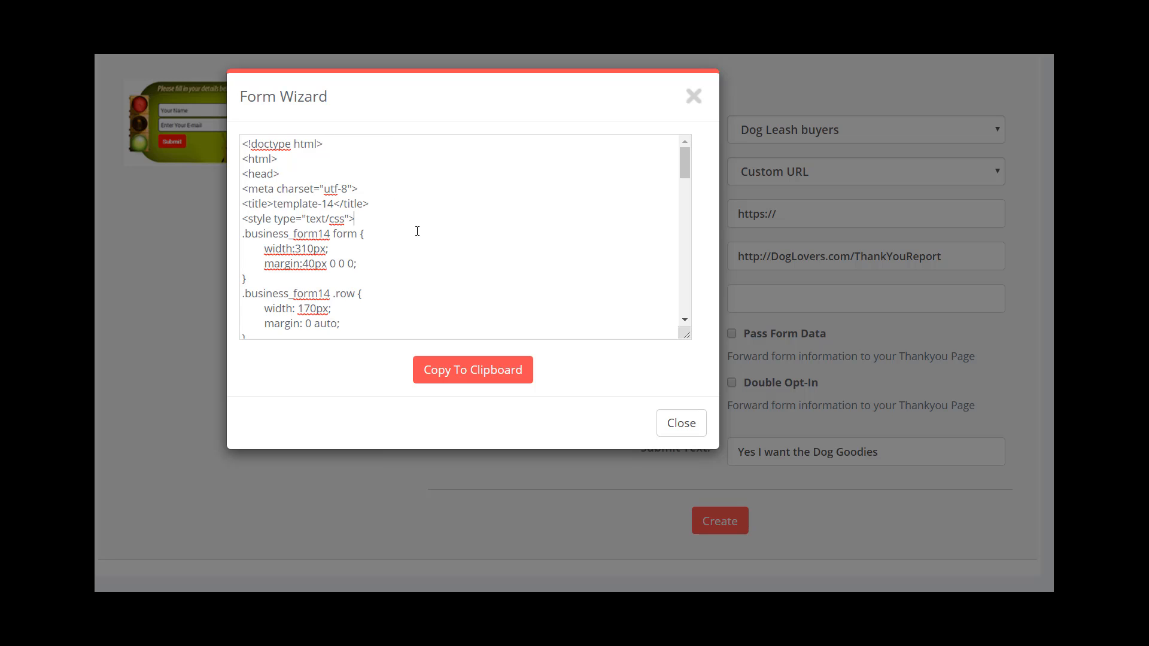
pyautogui.hotkey('ctrl', 'a')
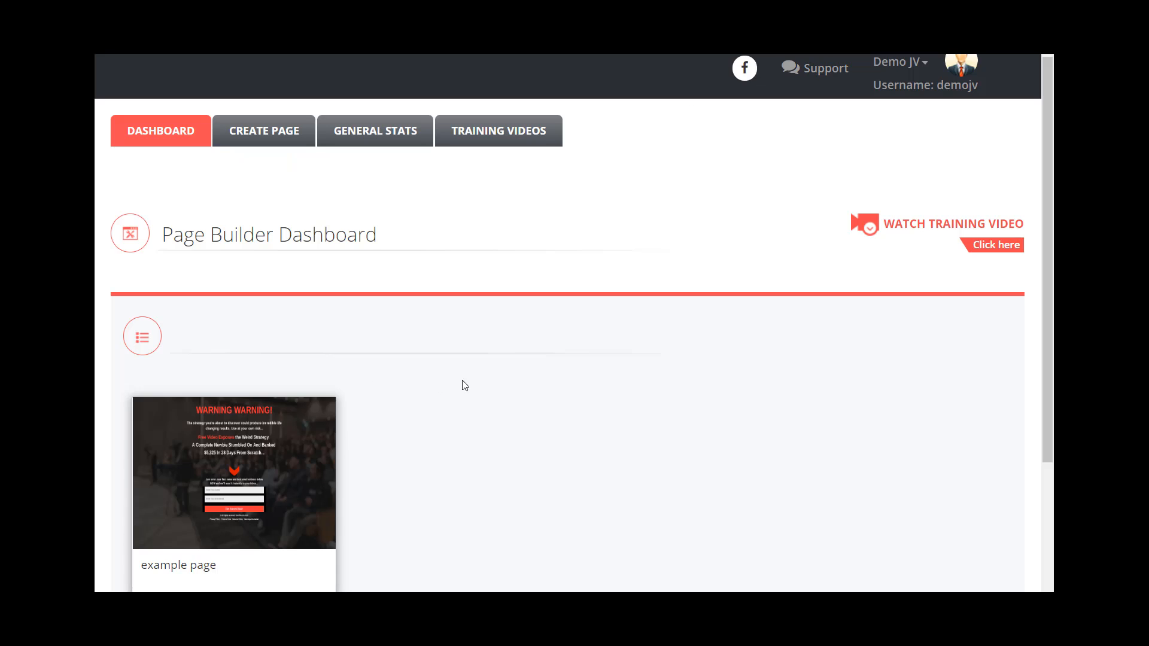
# - Open the page named "example page" from the Page Builder Dashboard for editing
pyautogui.scroll(-1, 470, 386)
pyautogui.moveTo(228, 422)
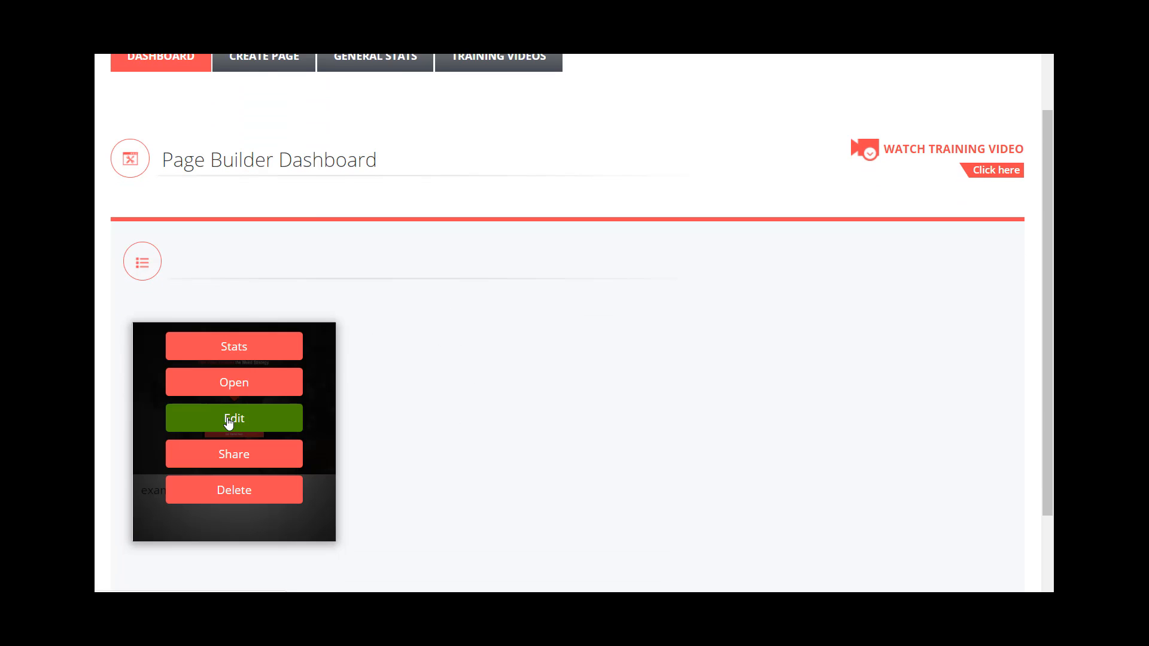
pyautogui.click(228, 422)
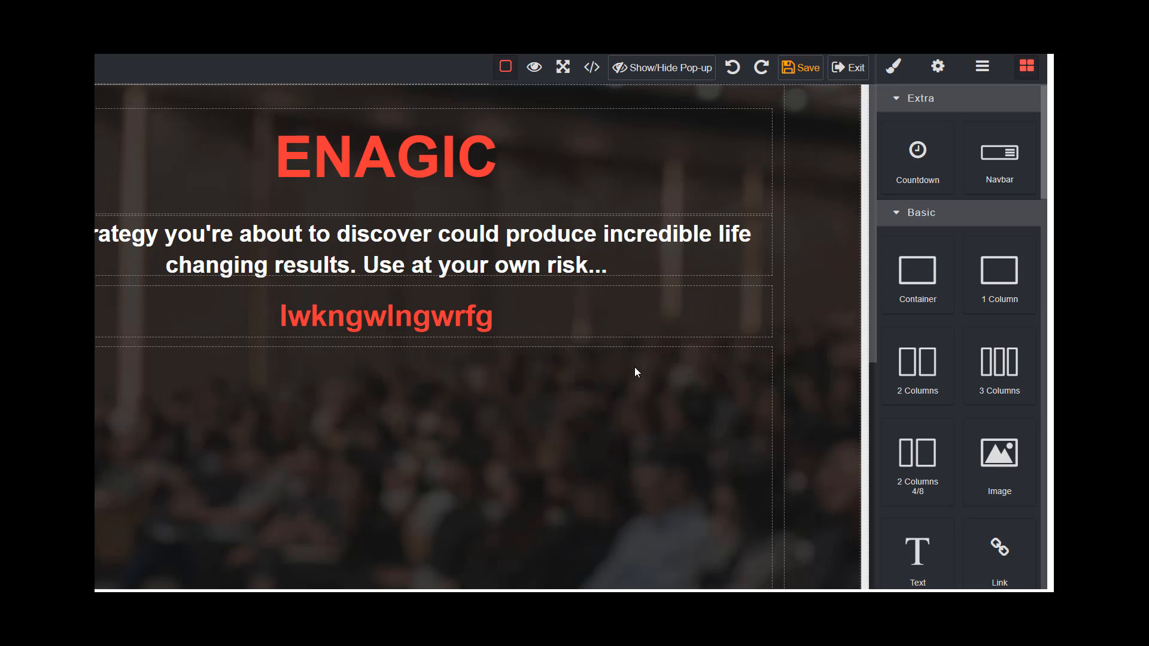
# - Insert a 2 Columns block between the "Use at your own risk..." text and the red line of text under it
pyautogui.scroll(-3, 802, 386)
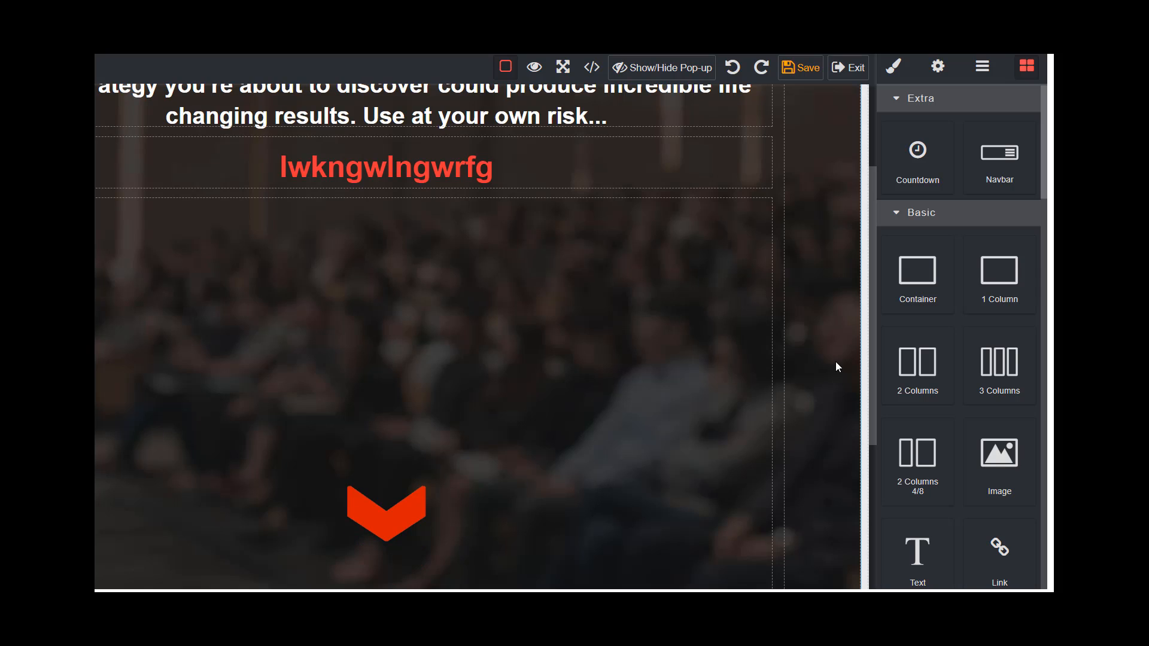
pyautogui.scroll(3, 838, 359)
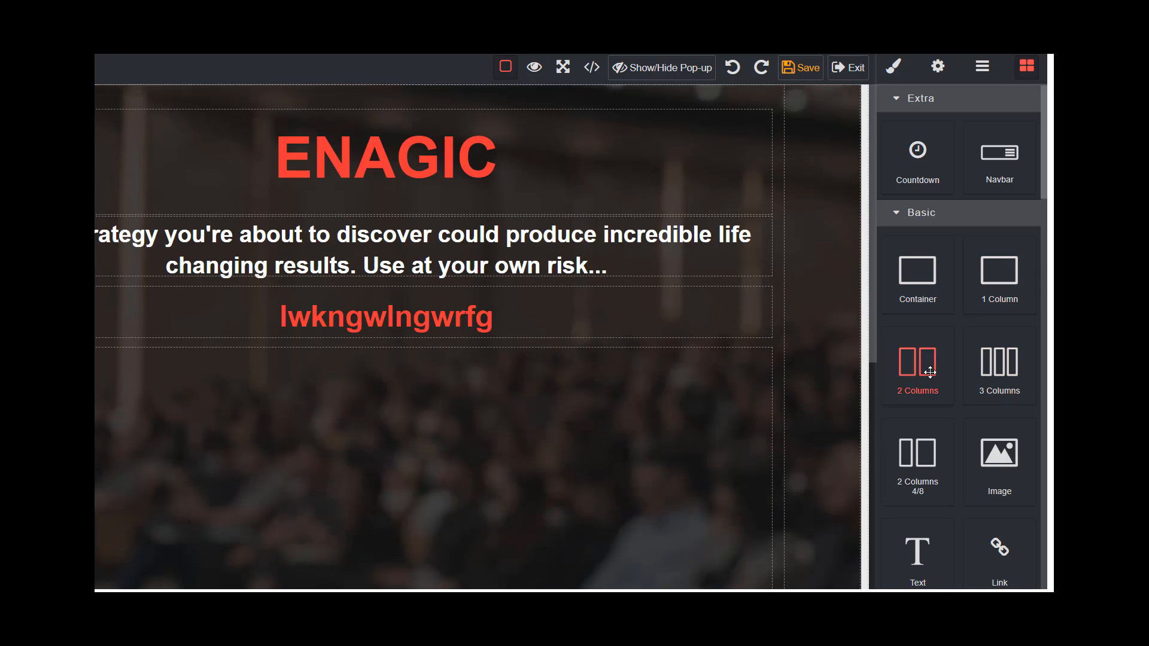
pyautogui.moveTo(930, 372); pyautogui.dragTo(621, 286)
# - Select the second column of the new two-column block and find the HTML Code element to place in it
pyautogui.click(567, 337)
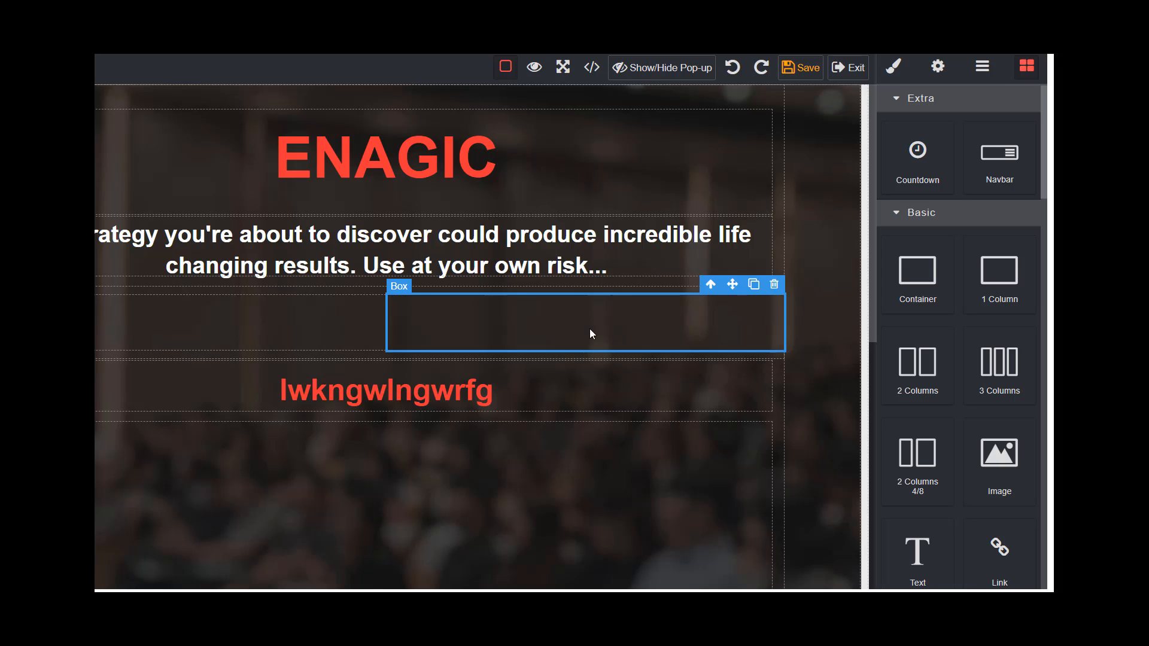
pyautogui.scroll(-5, 951, 375)
pyautogui.scroll(-3, 953, 374)
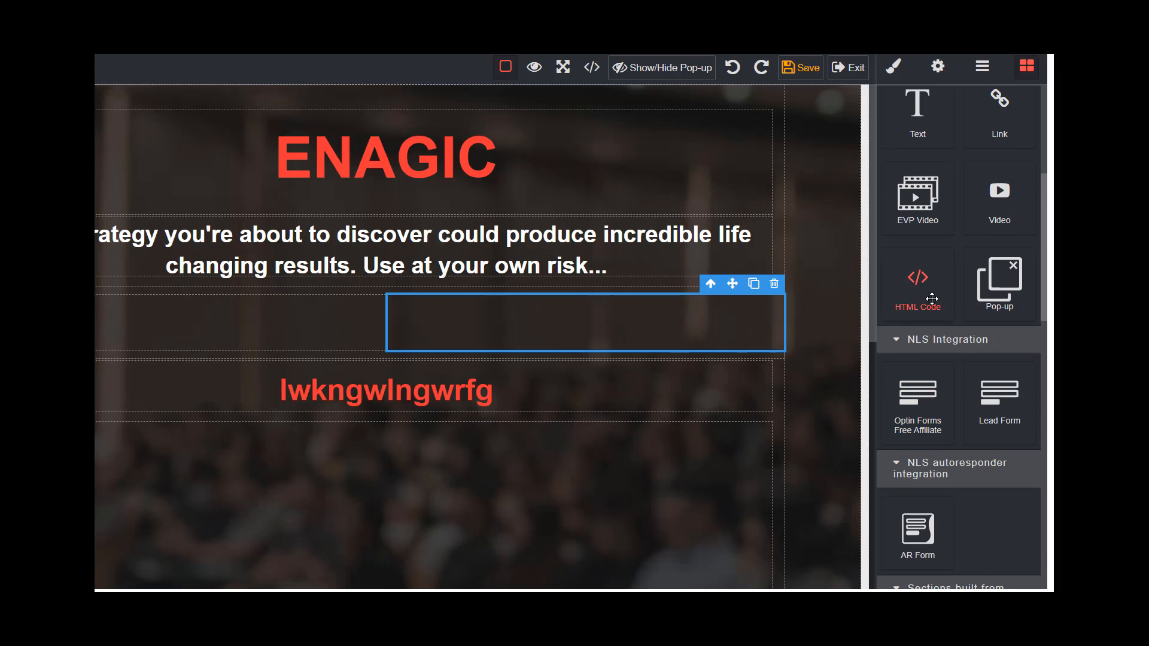